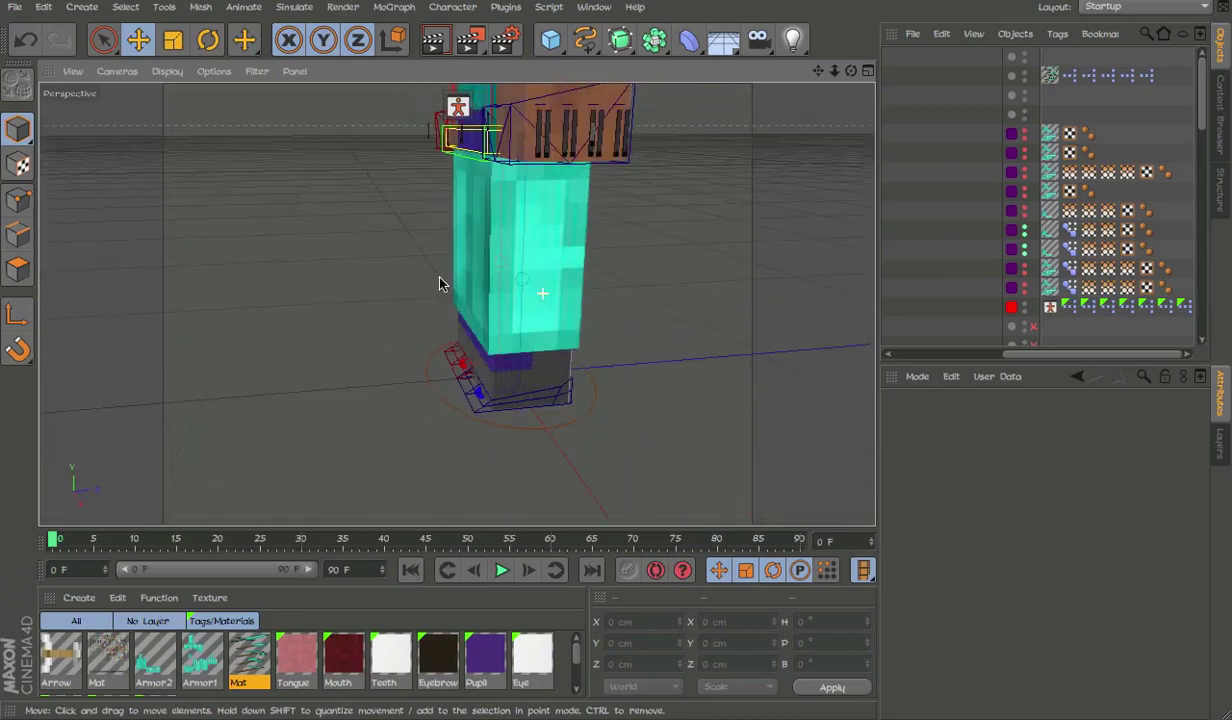
- Select the left leg armor mesh Legleft and remove the Skin object beneath it
{"action": "left_click", "coordinate": [575, 281]}
{"action": "left_click_drag", "start_coordinate": [598, 306], "coordinate": [642, 300], "text": "alt"}
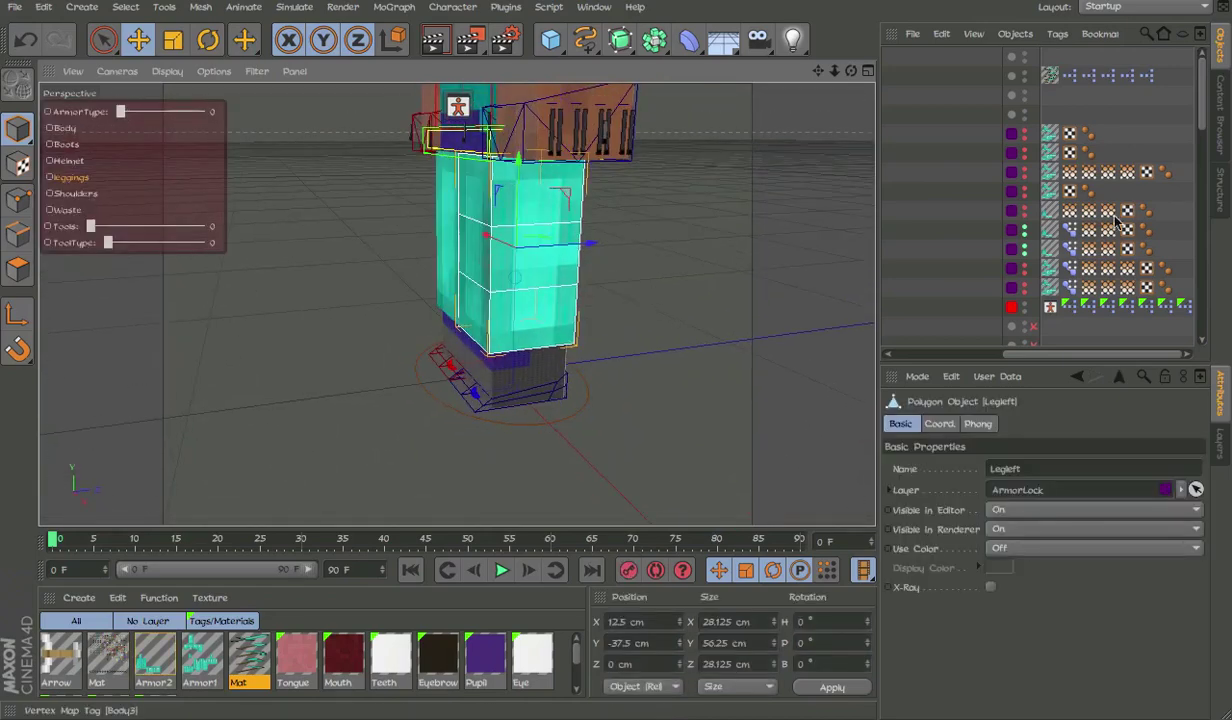
{"action": "left_click_drag", "start_coordinate": [1141, 354], "coordinate": [985, 345]}
{"action": "left_click_drag", "start_coordinate": [532, 345], "coordinate": [553, 331], "text": "alt"}
{"action": "left_click", "coordinate": [910, 231]}
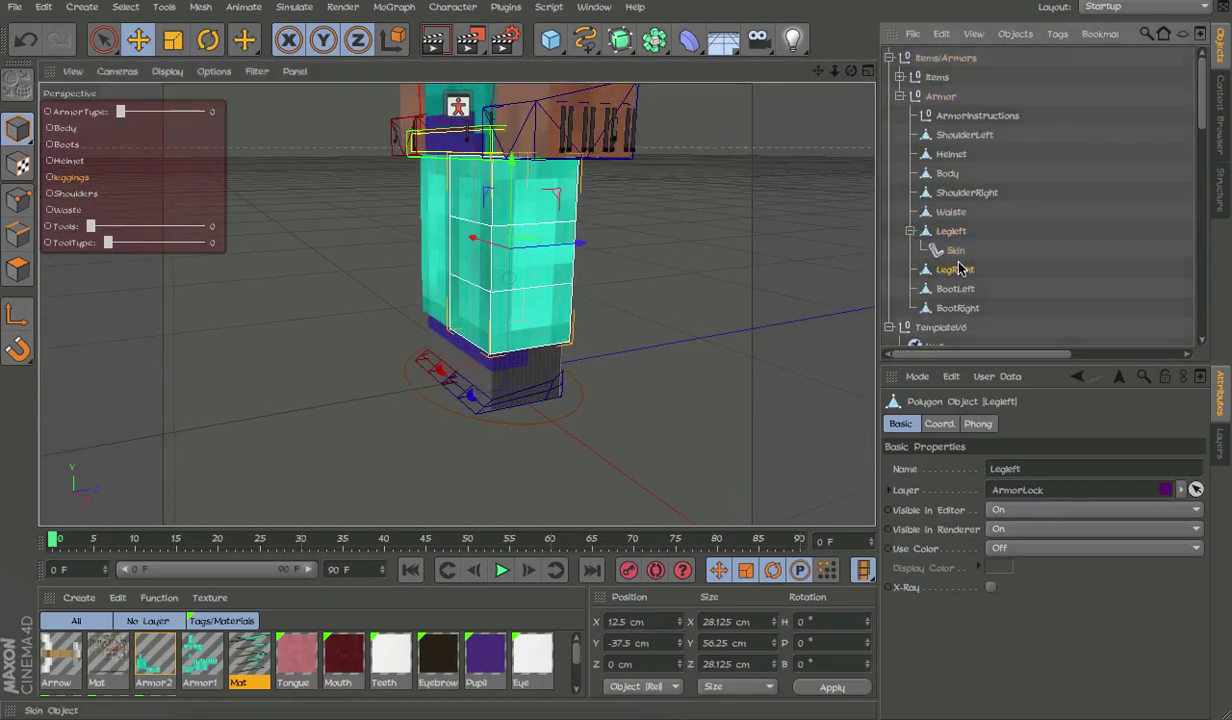
{"action": "left_click", "coordinate": [956, 265]}
{"action": "left_click", "coordinate": [951, 231]}
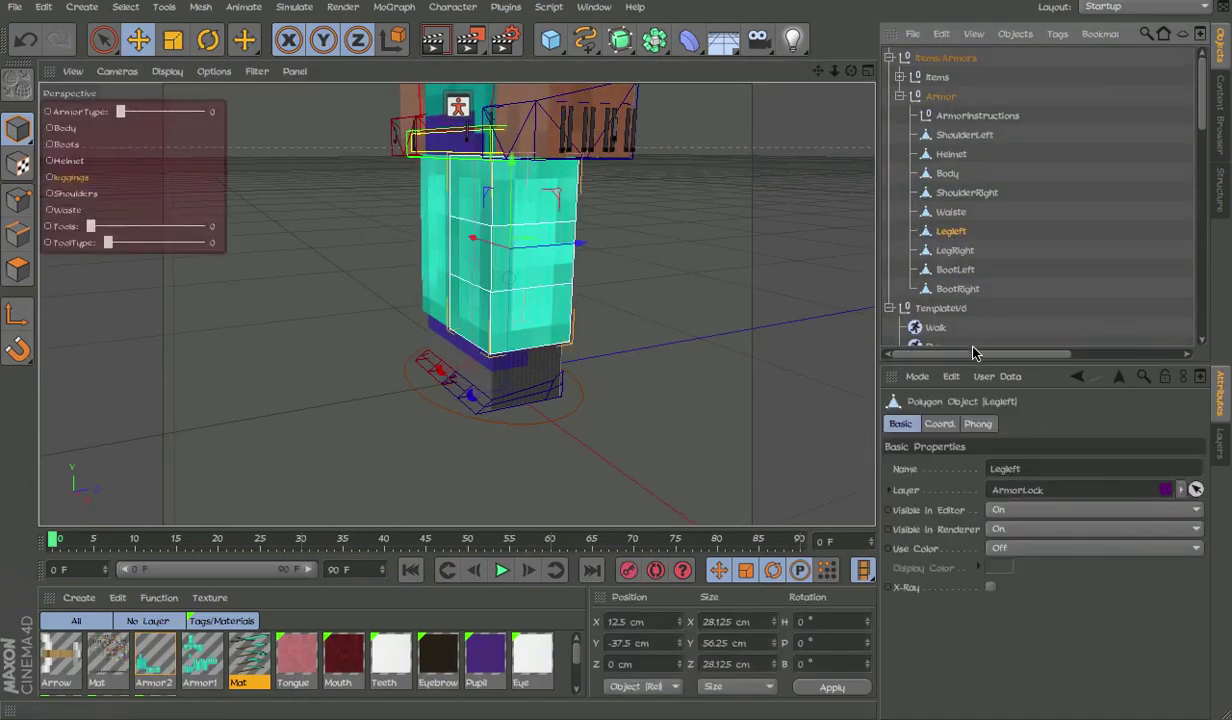
{"action": "left_click_drag", "start_coordinate": [1030, 353], "coordinate": [1003, 353]}
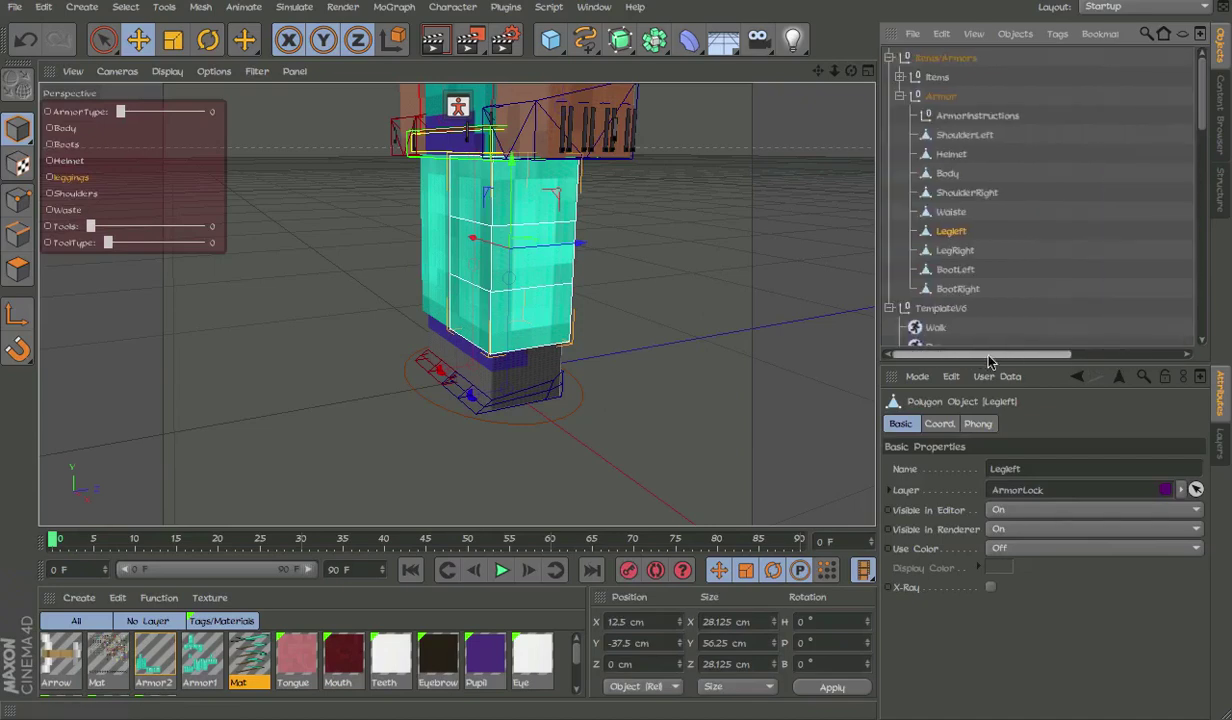
- Bind the Legleft armor mesh to the joints LegLeft1, LegLeft2 and LegLeft3
{"action": "scroll", "coordinate": [947, 240], "scroll_direction": "down", "scroll_amount": 10}
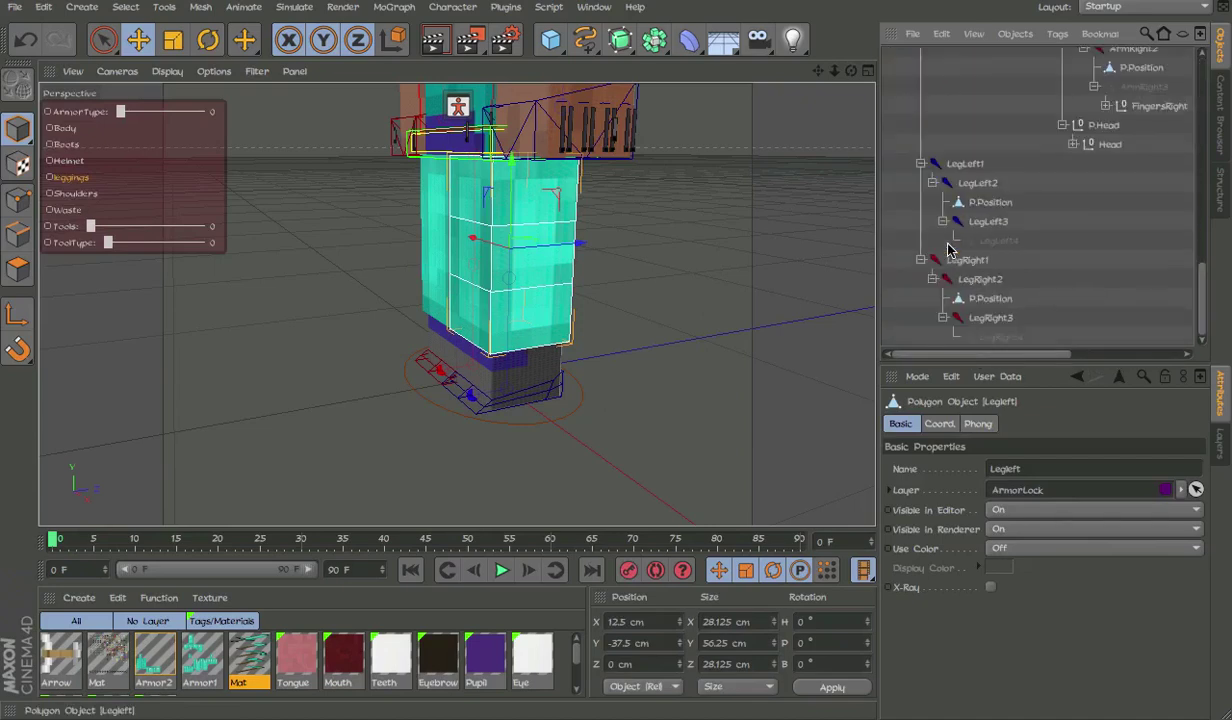
{"action": "left_click", "coordinate": [963, 164], "text": "ctrl"}
{"action": "left_click", "coordinate": [977, 183], "text": "ctrl"}
{"action": "left_click", "coordinate": [987, 221], "text": "ctrl"}
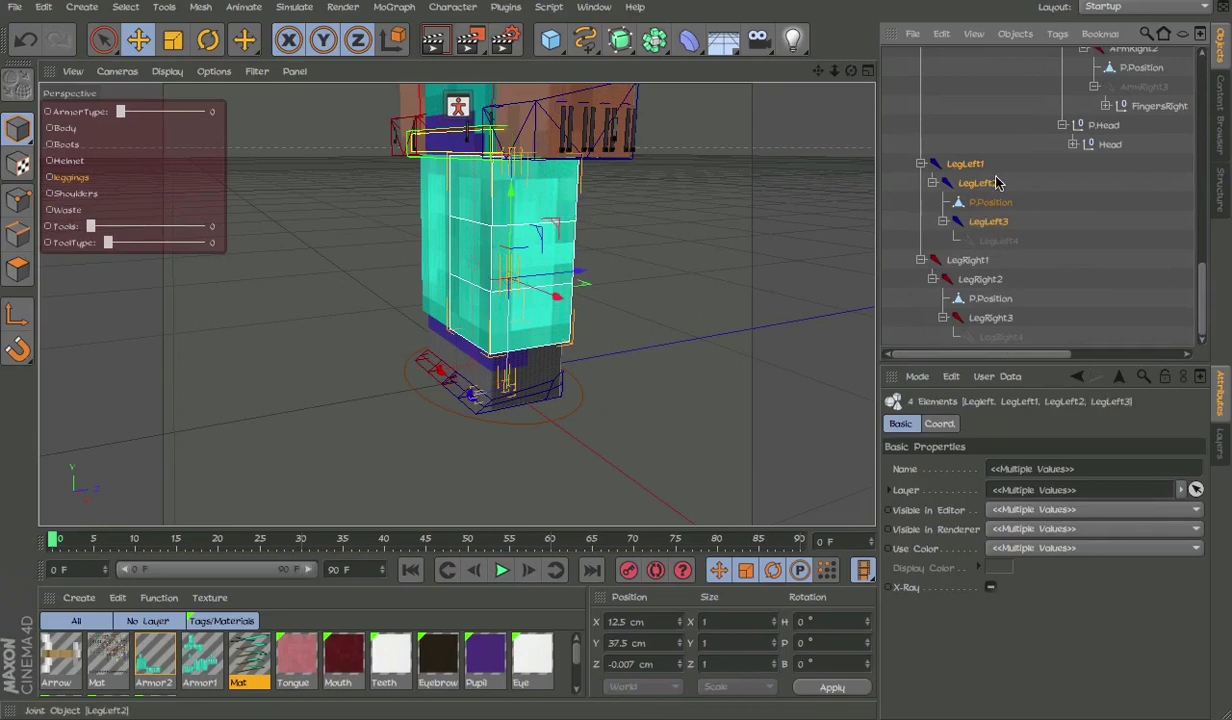
{"action": "scroll", "coordinate": [995, 231], "scroll_direction": "up", "scroll_amount": 10}
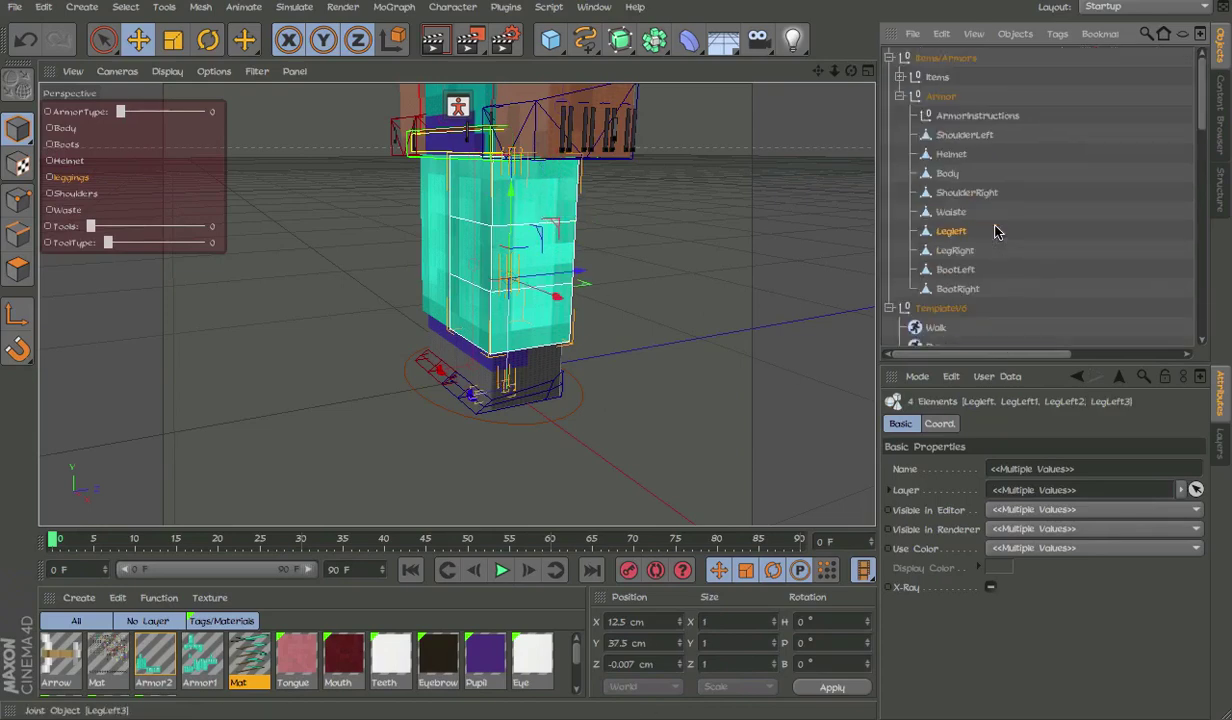
{"action": "left_click", "coordinate": [452, 7]}
{"action": "mouse_move", "coordinate": [481, 67]}
{"action": "left_click", "coordinate": [580, 88]}
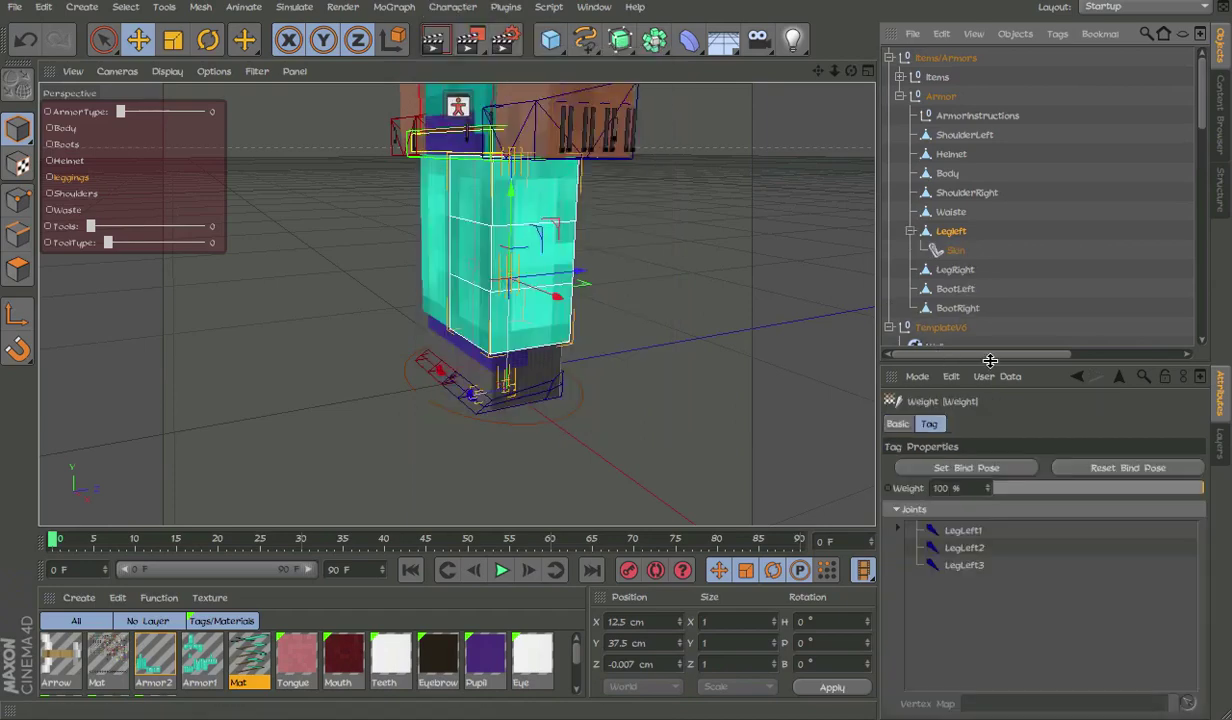
- In Legleft's Weight tag, assign the mesh's existing vertex maps to the matching joints LegLeft1 and LegLeft2
{"action": "left_click_drag", "start_coordinate": [990, 355], "coordinate": [1118, 352]}
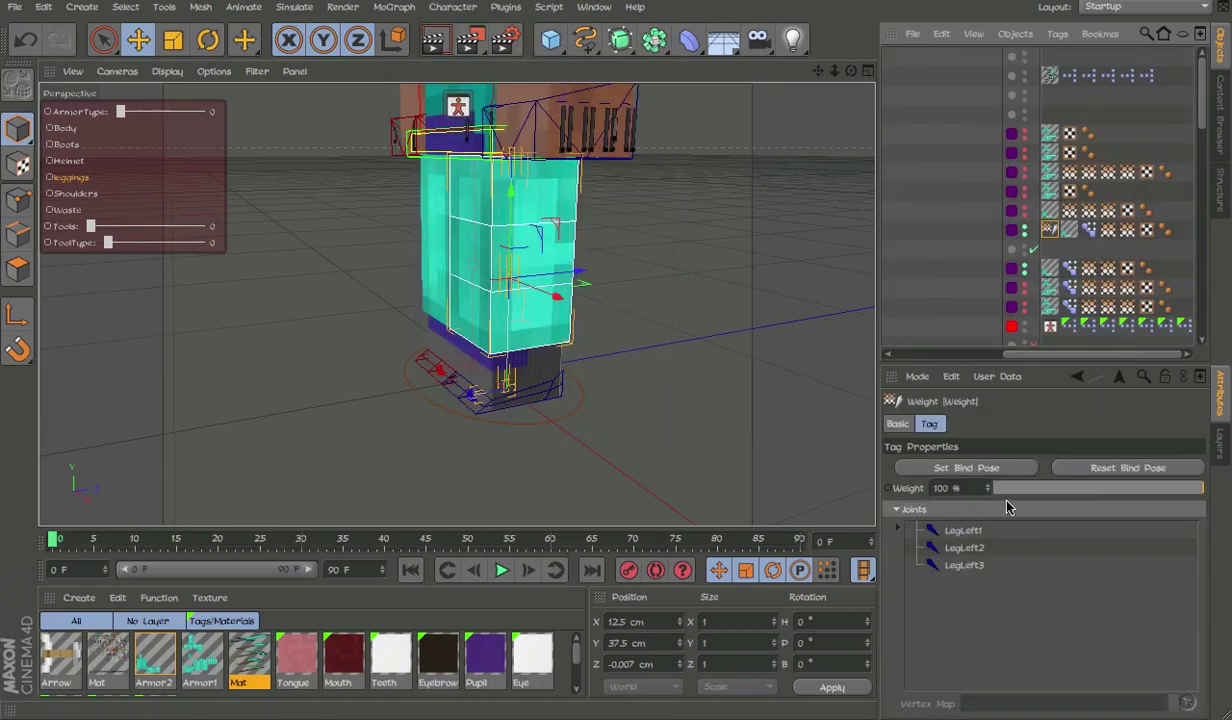
{"action": "left_click", "coordinate": [963, 531]}
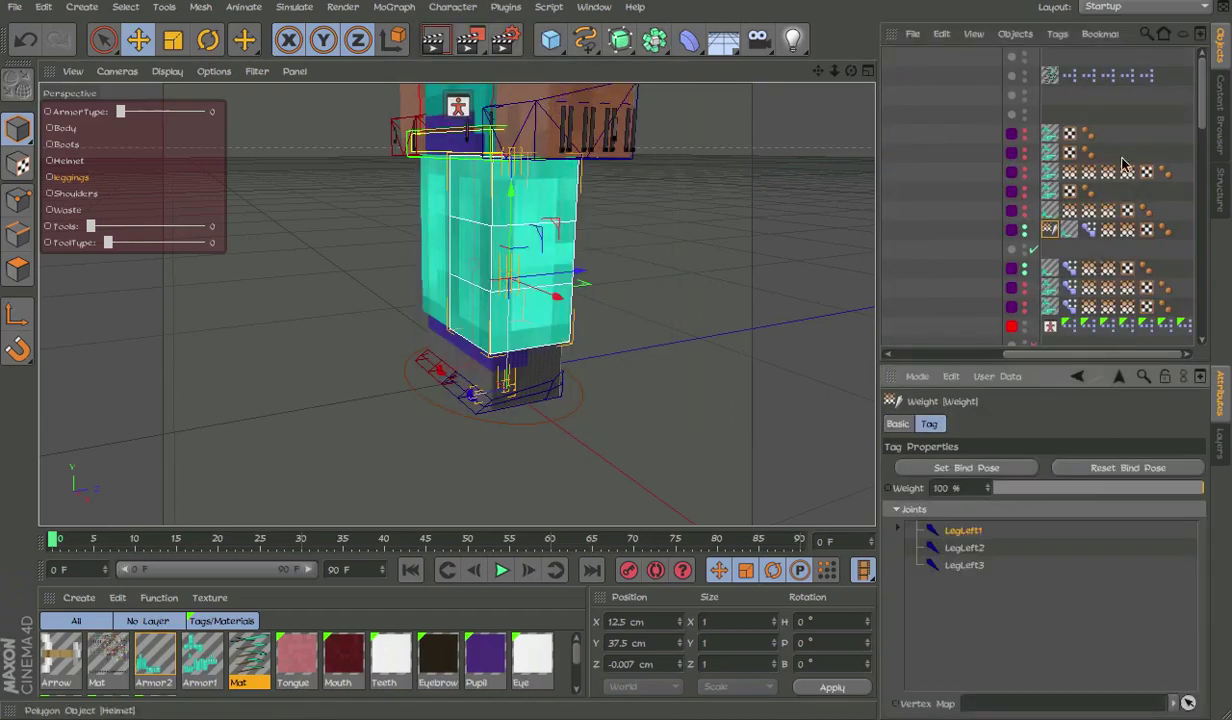
{"action": "left_click_drag", "start_coordinate": [1107, 232], "coordinate": [1097, 357]}
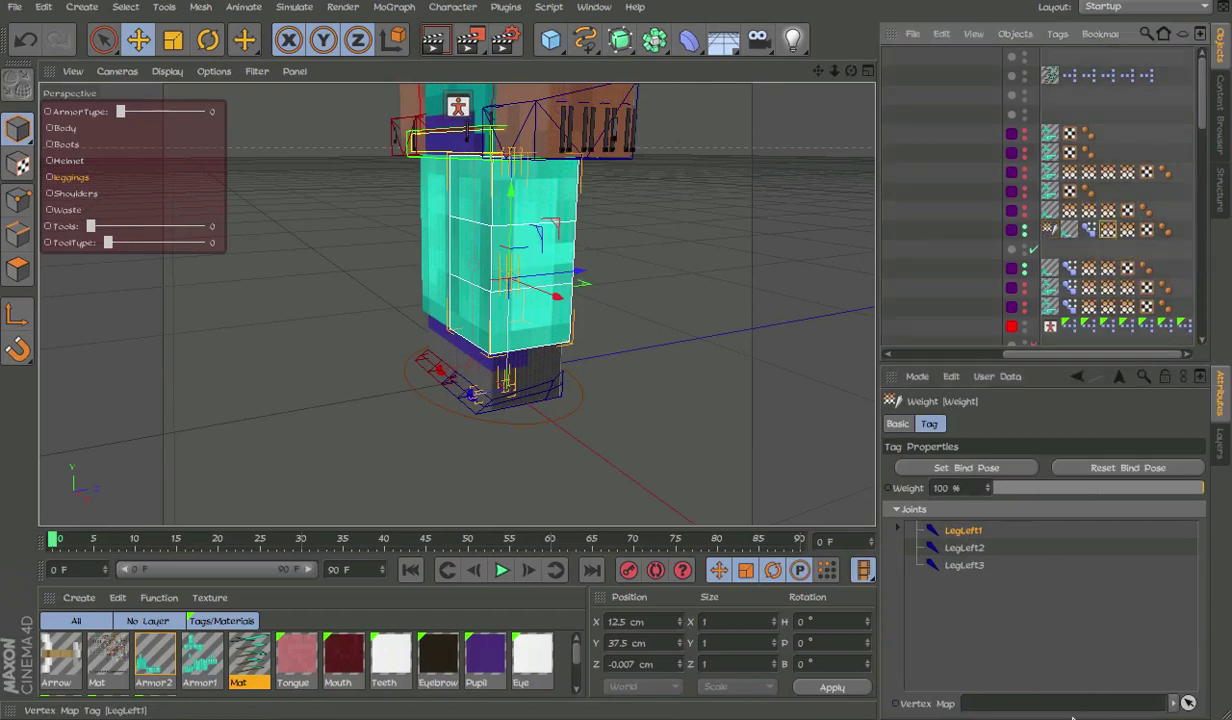
{"action": "left_click", "coordinate": [964, 548]}
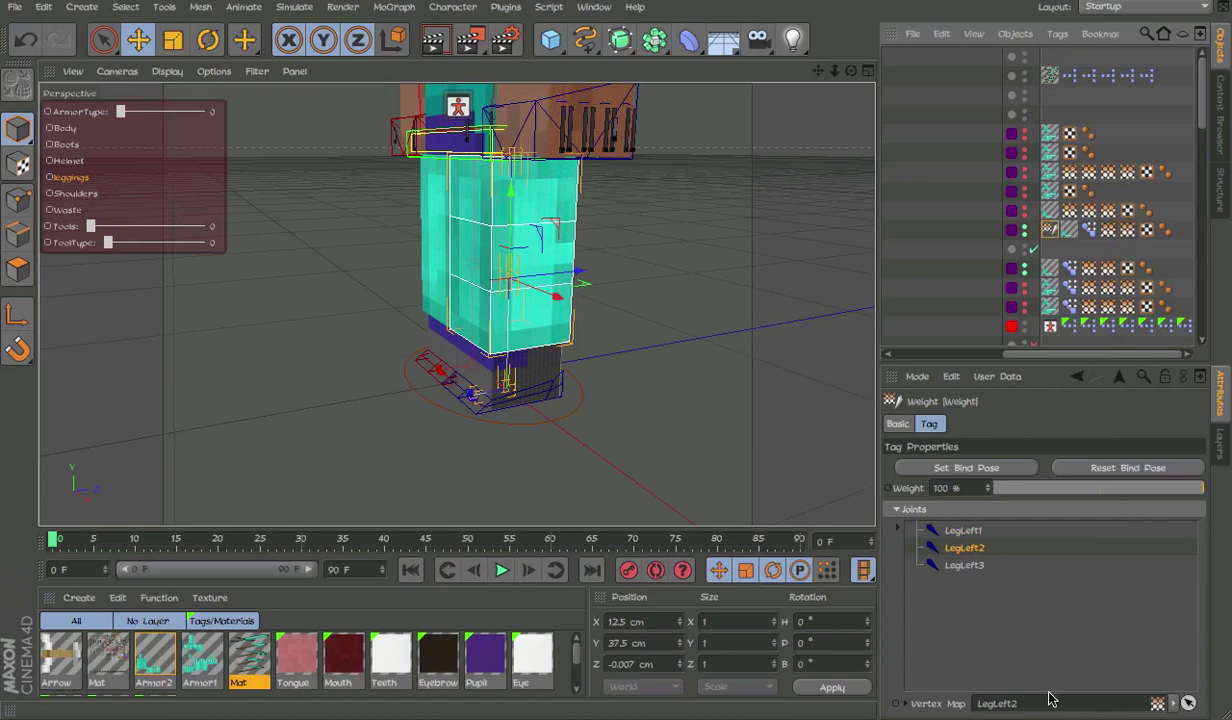
- Test the leg's bend by moving the left foot controller several times, undoing each move
{"action": "left_click", "coordinate": [640, 374]}
{"action": "left_click", "coordinate": [562, 394]}
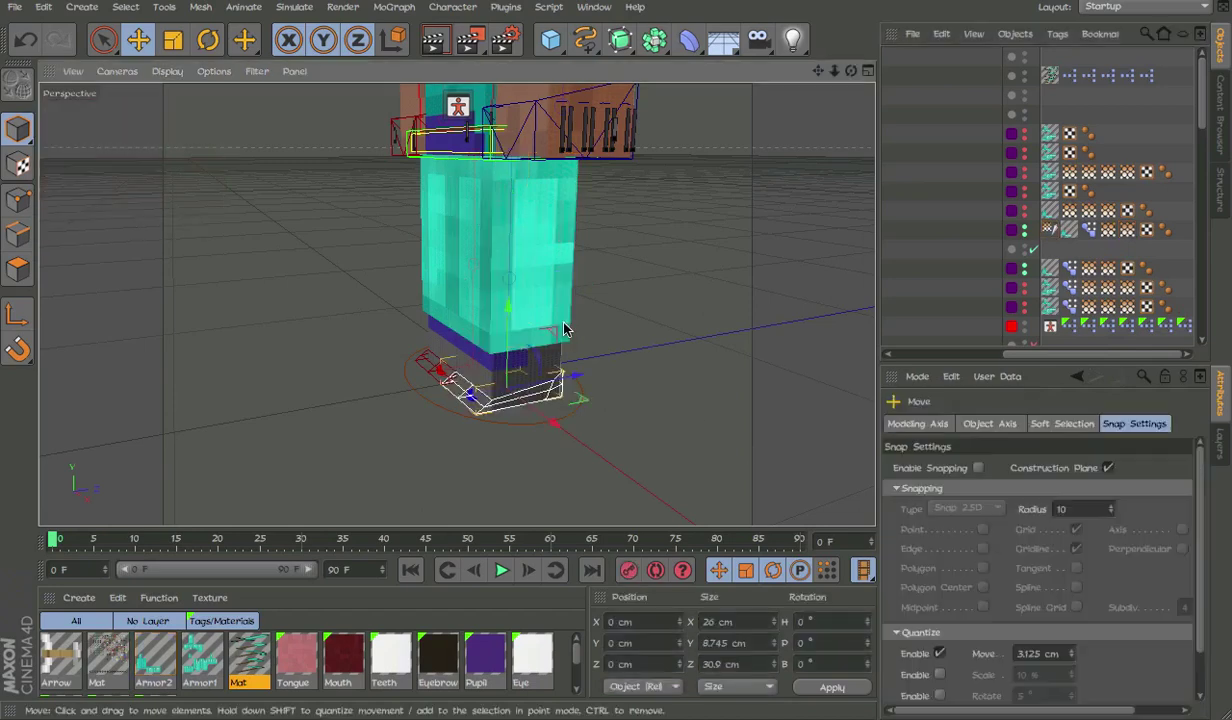
{"action": "left_click_drag", "start_coordinate": [550, 335], "coordinate": [398, 228]}
{"action": "left_click_drag", "start_coordinate": [390, 240], "coordinate": [297, 206], "text": "alt"}
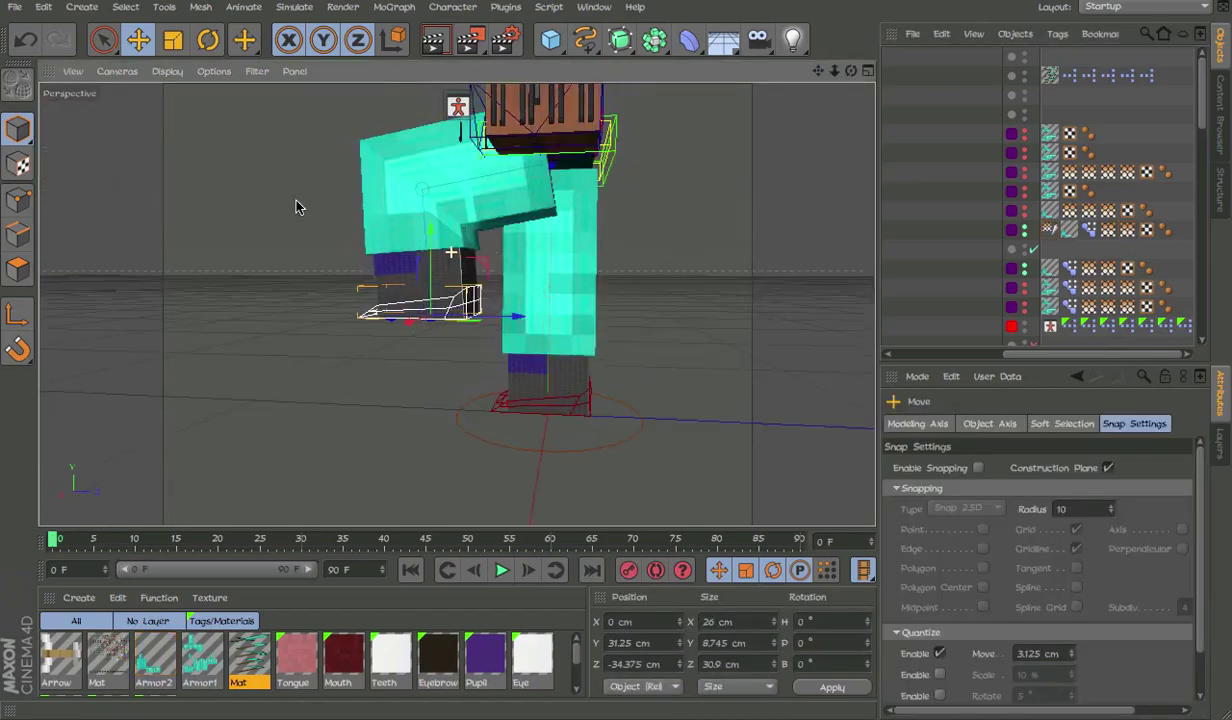
{"action": "key", "text": "ctrl+z"}
{"action": "left_click_drag", "start_coordinate": [596, 377], "coordinate": [670, 373]}
{"action": "key", "text": "ctrl+z"}
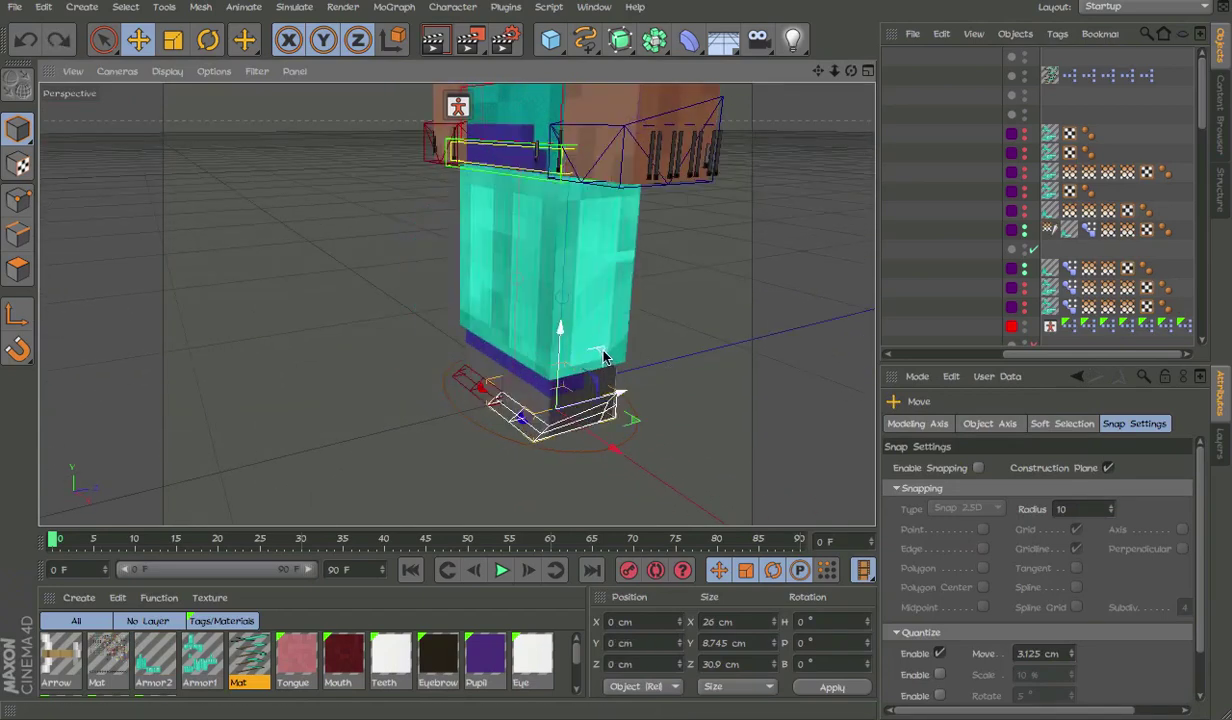
{"action": "left_click_drag", "start_coordinate": [565, 342], "coordinate": [527, 303]}
{"action": "key", "text": "ctrl+z"}
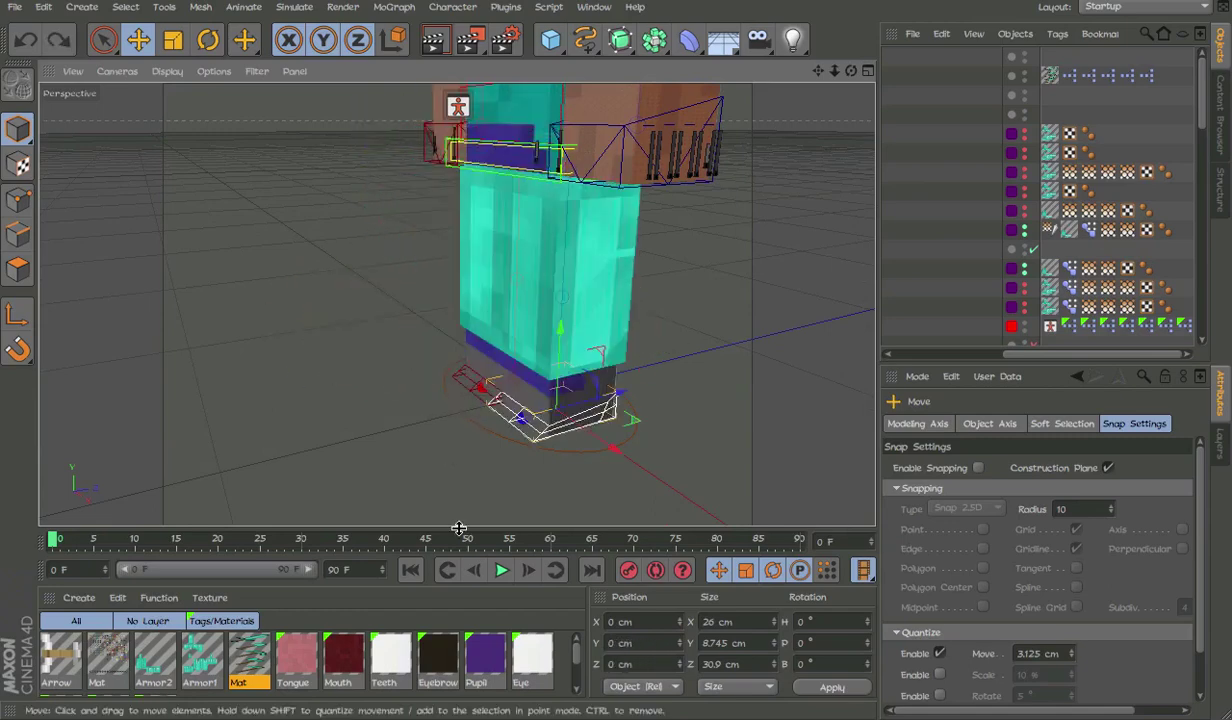
{"action": "left_click_drag", "start_coordinate": [600, 350], "coordinate": [525, 282]}
{"action": "key", "text": "ctrl+z"}
{"action": "scroll", "coordinate": [568, 256], "scroll_direction": "down", "scroll_amount": 5}
{"action": "middle_click_drag", "start_coordinate": [592, 195], "coordinate": [582, 329], "text": "alt"}
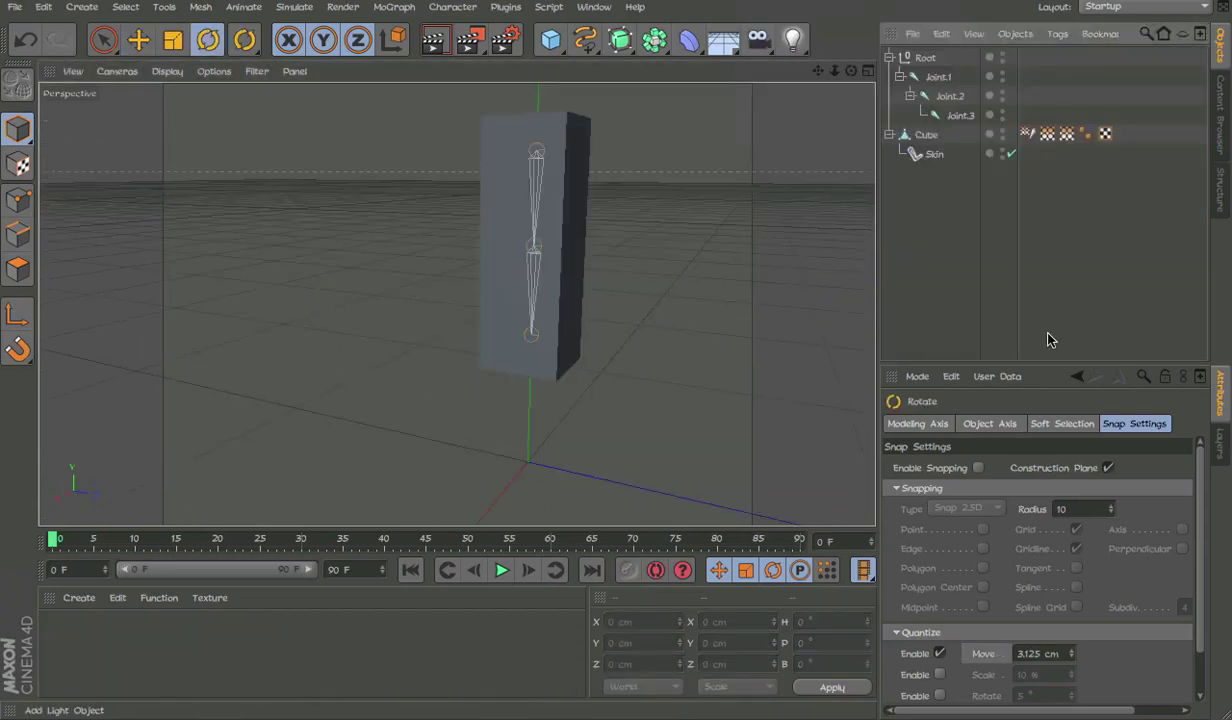
- In the scene with the jointed cube, test the bend by rotating Joint.2, and undo the rotation
{"action": "left_click", "coordinate": [950, 96]}
{"action": "left_click_drag", "start_coordinate": [511, 219], "coordinate": [539, 219]}
{"action": "key", "text": "ctrl+z"}
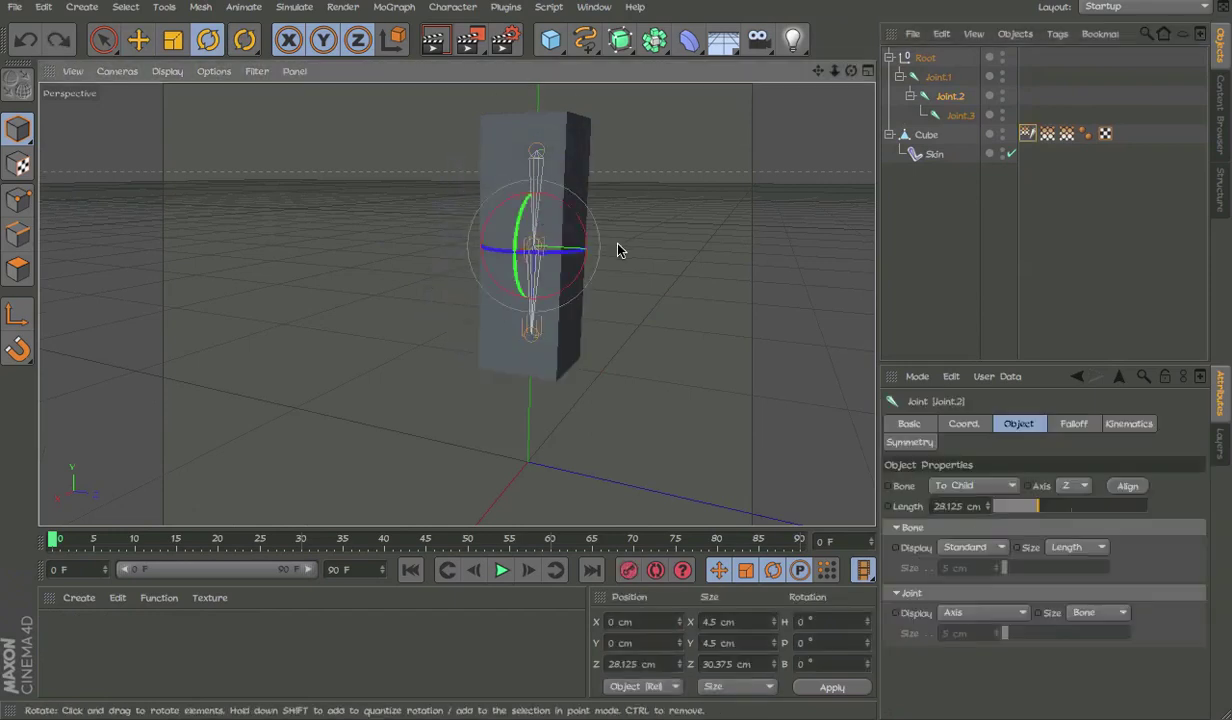
- Undo the cube's rigging back to before its vertex maps, Weight tag and Skin object were added
{"action": "key", "text": "ctrl+z"}
{"action": "key", "text": "ctrl+z"}
{"action": "key", "text": "ctrl+y"}
{"action": "key", "text": "ctrl+y"}
{"action": "key", "text": "ctrl+z"}
{"action": "key", "text": "ctrl+z"}
{"action": "key", "text": "ctrl+z"}
{"action": "key", "text": "ctrl+z"}
{"action": "key", "text": "ctrl+z"}
{"action": "key", "text": "ctrl+z"}
{"action": "key", "text": "ctrl+z"}
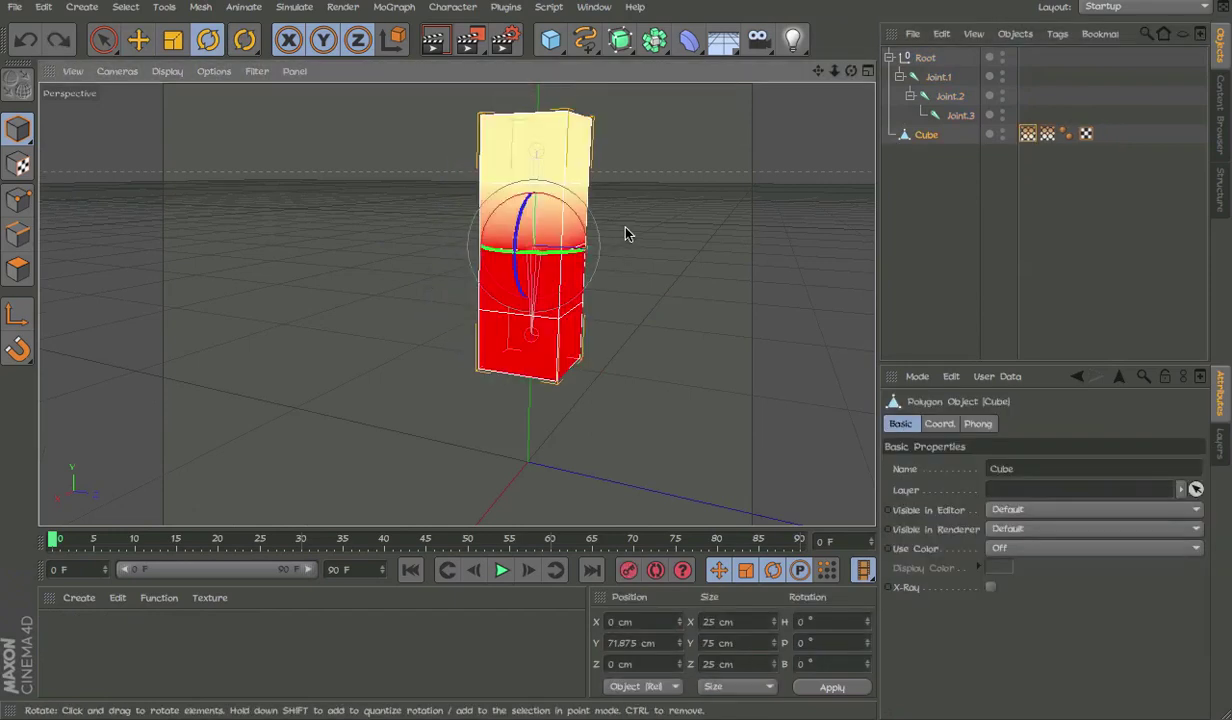
{"action": "key", "text": "ctrl+z"}
{"action": "key", "text": "ctrl+z"}
{"action": "key", "text": "ctrl+z"}
{"action": "key", "text": "ctrl+z"}
{"action": "key", "text": "ctrl+z"}
{"action": "key", "text": "ctrl+z"}
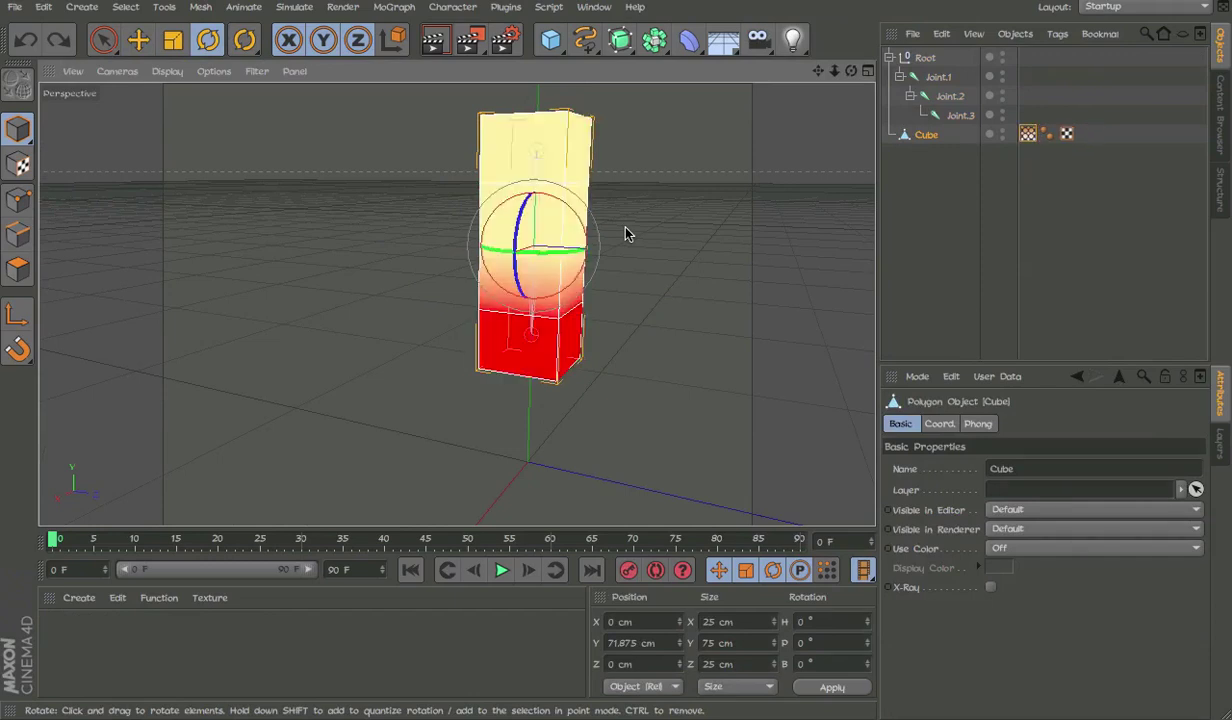
{"action": "key", "text": "ctrl+z"}
{"action": "key", "text": "ctrl+z"}
{"action": "key", "text": "ctrl+z"}
{"action": "key", "text": "ctrl+z"}
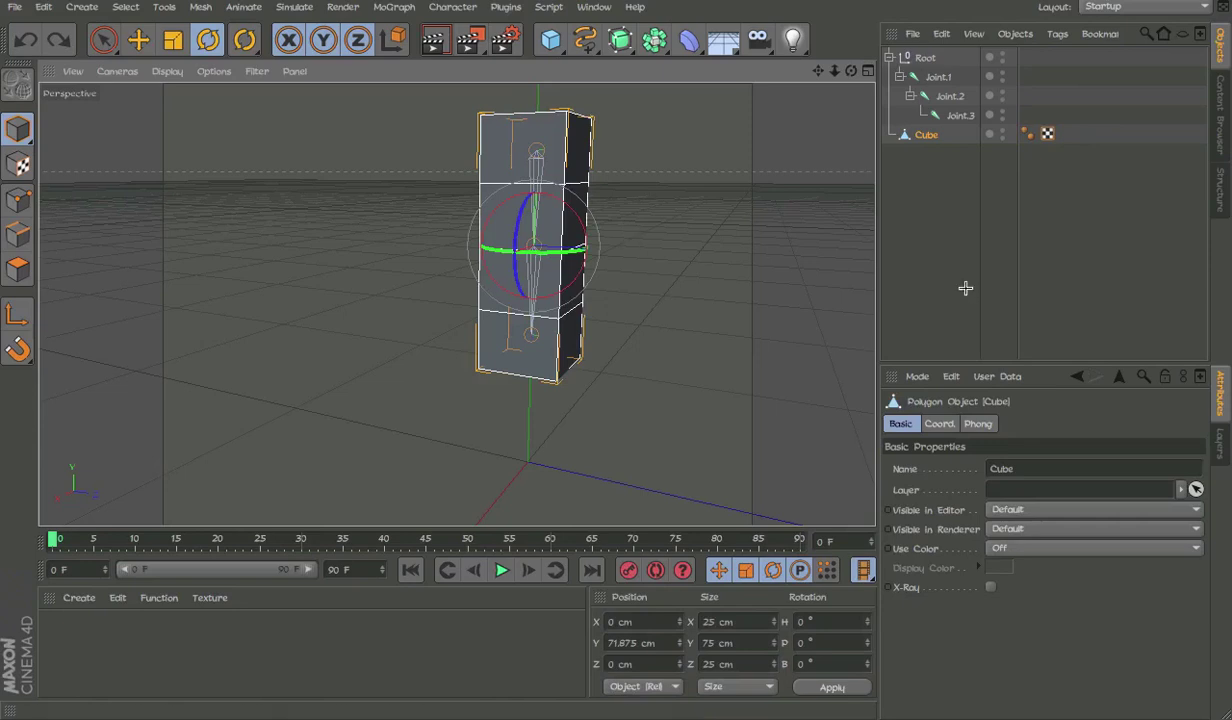
- Activate the Paint Tool and set its Radius to 15, Hardness to 100 % and Step to 1
{"action": "left_click", "coordinate": [612, 214]}
{"action": "left_click", "coordinate": [463, 11]}
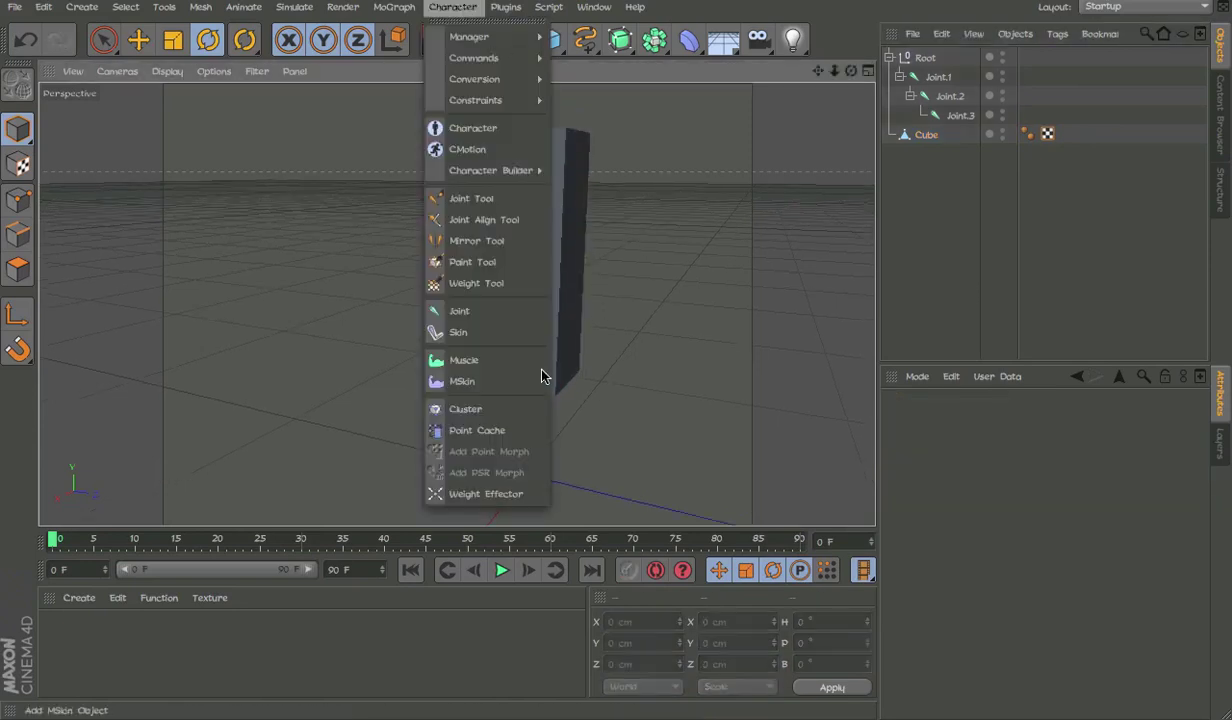
{"action": "left_click", "coordinate": [492, 263]}
{"action": "key", "text": "h"}
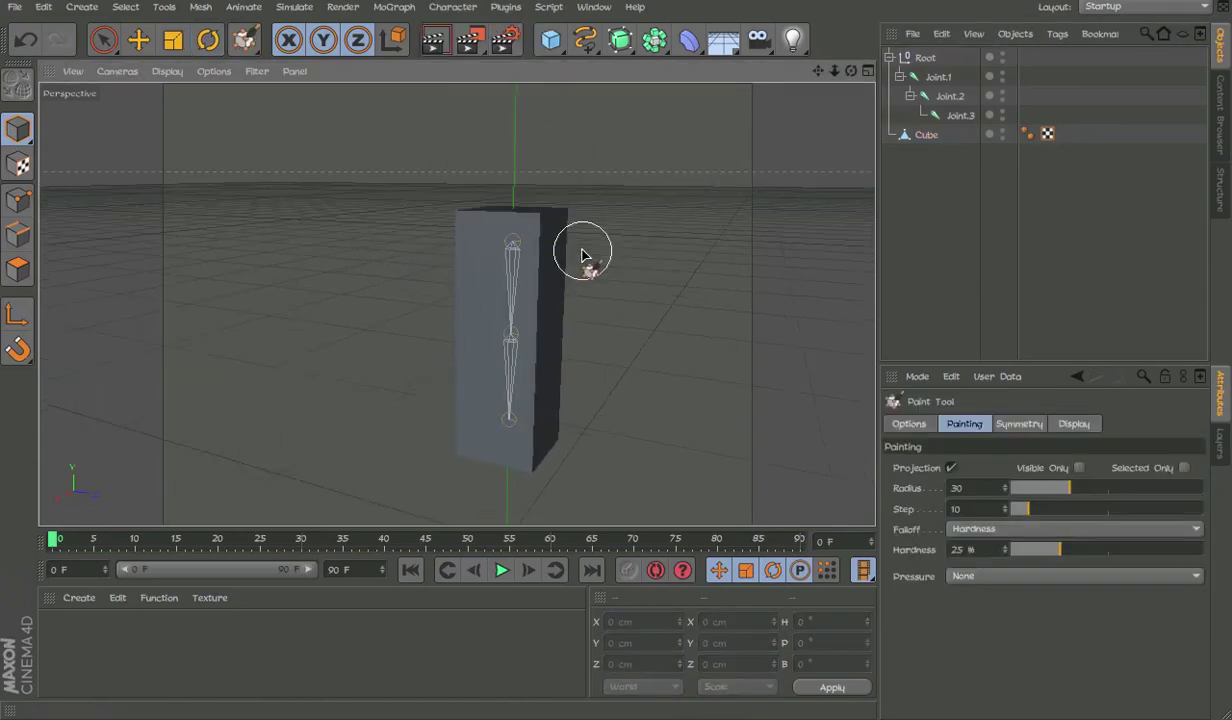
{"action": "left_click", "coordinate": [913, 423]}
{"action": "left_click", "coordinate": [966, 424]}
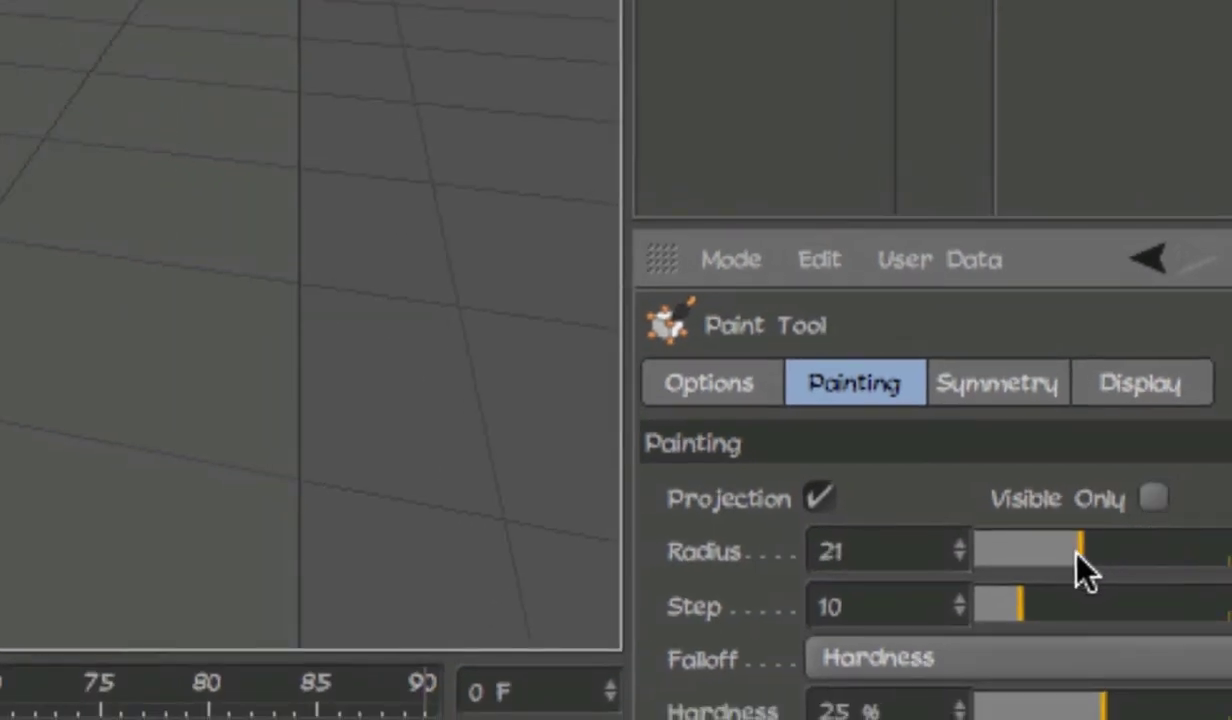
{"action": "left_click_drag", "start_coordinate": [1076, 553], "coordinate": [1048, 551]}
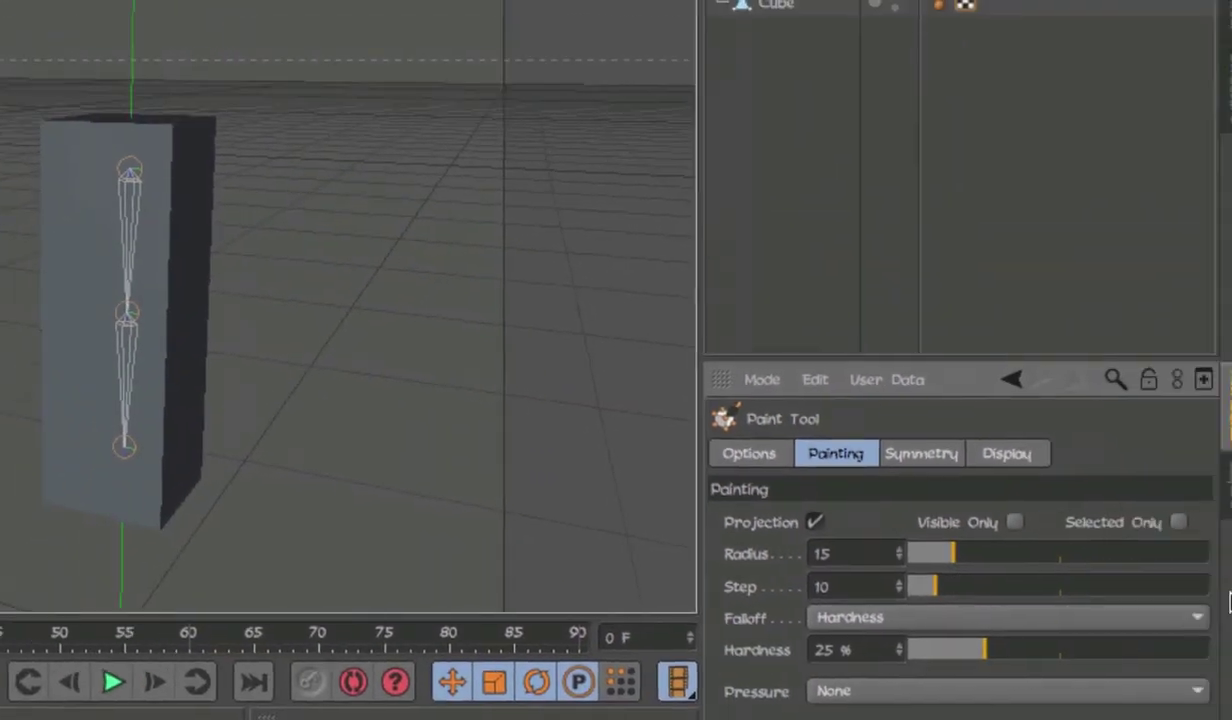
{"action": "left_click_drag", "start_coordinate": [1145, 650], "coordinate": [1231, 672]}
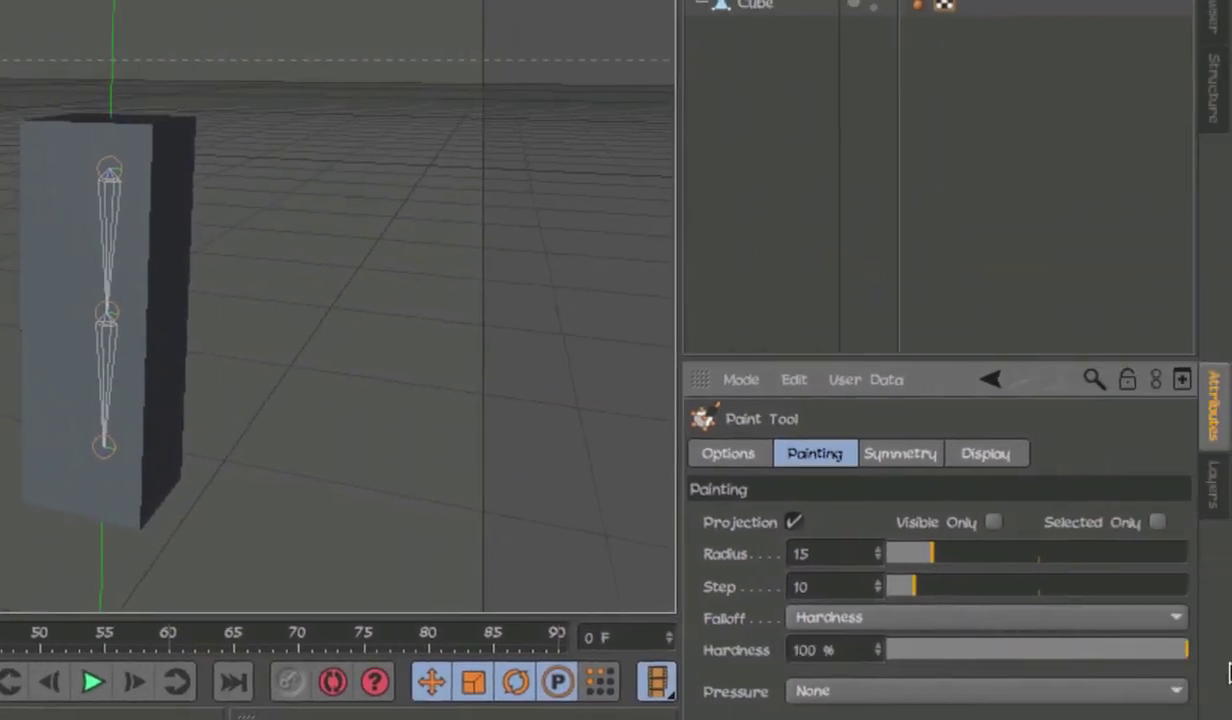
{"action": "left_click_drag", "start_coordinate": [916, 588], "coordinate": [660, 583]}
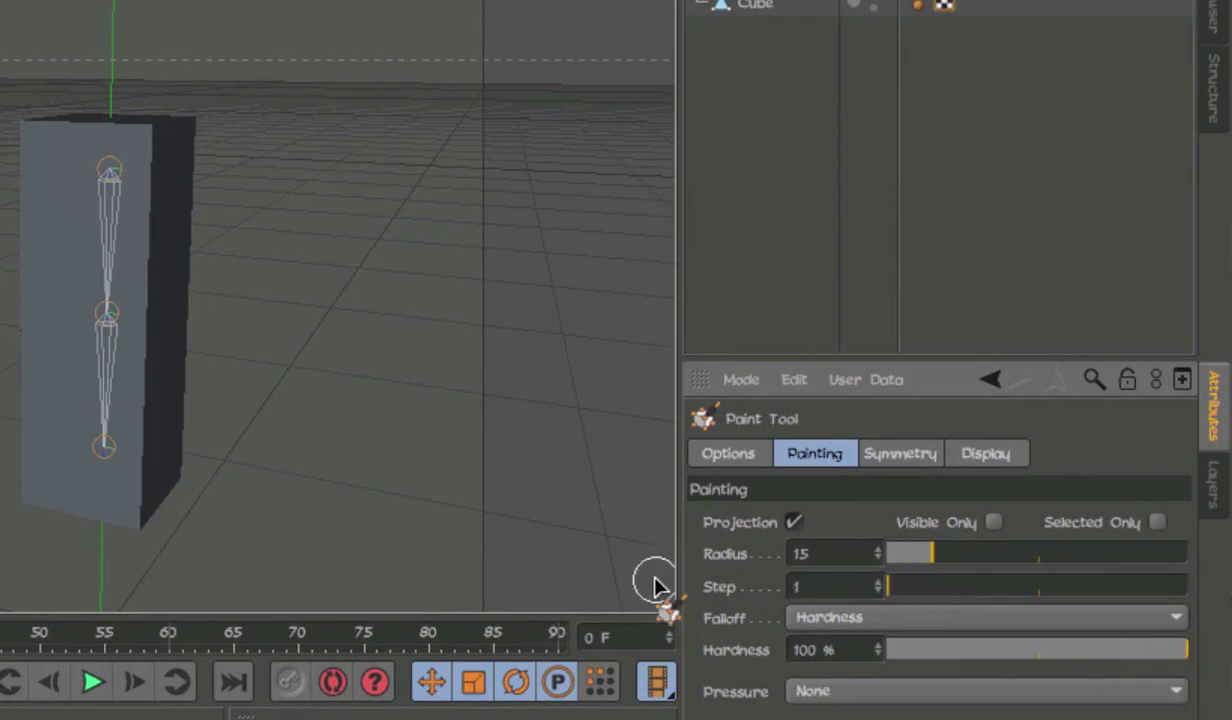
- Try a Paint Tool Strength of 100 %, and return it to 25 %
{"action": "left_click", "coordinate": [900, 455]}
{"action": "left_click", "coordinate": [815, 455]}
{"action": "left_click", "coordinate": [729, 456]}
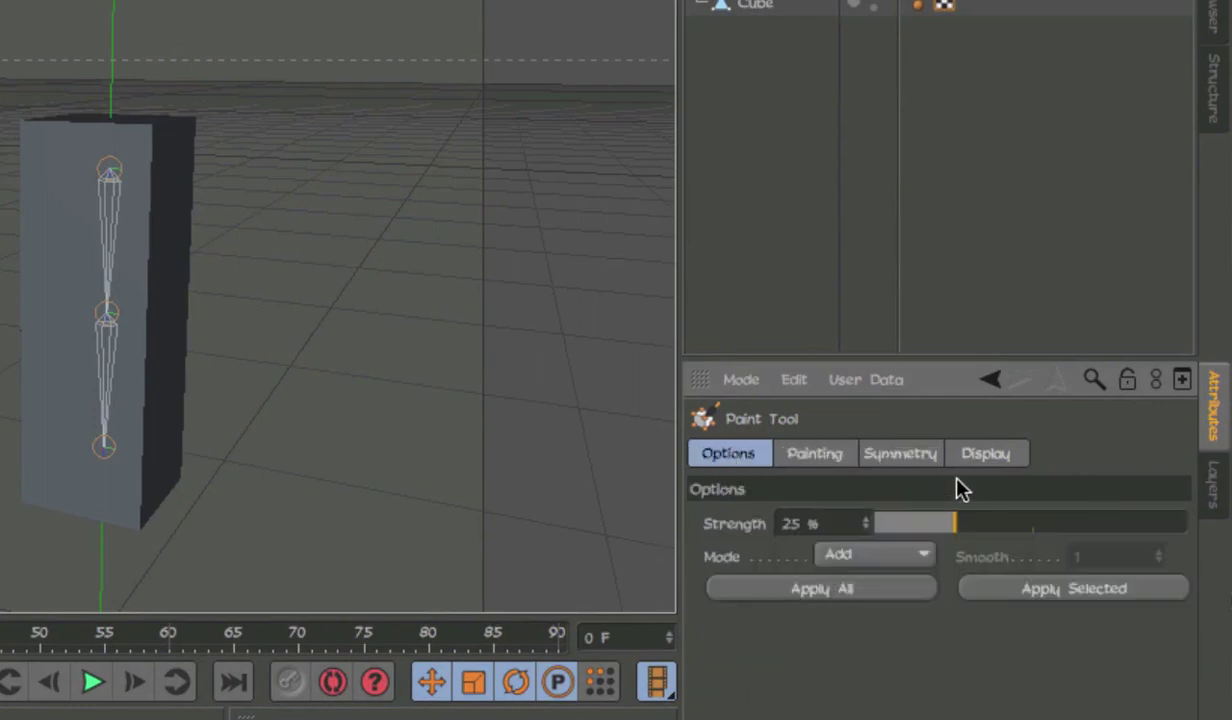
{"action": "left_click_drag", "start_coordinate": [973, 526], "coordinate": [1229, 530]}
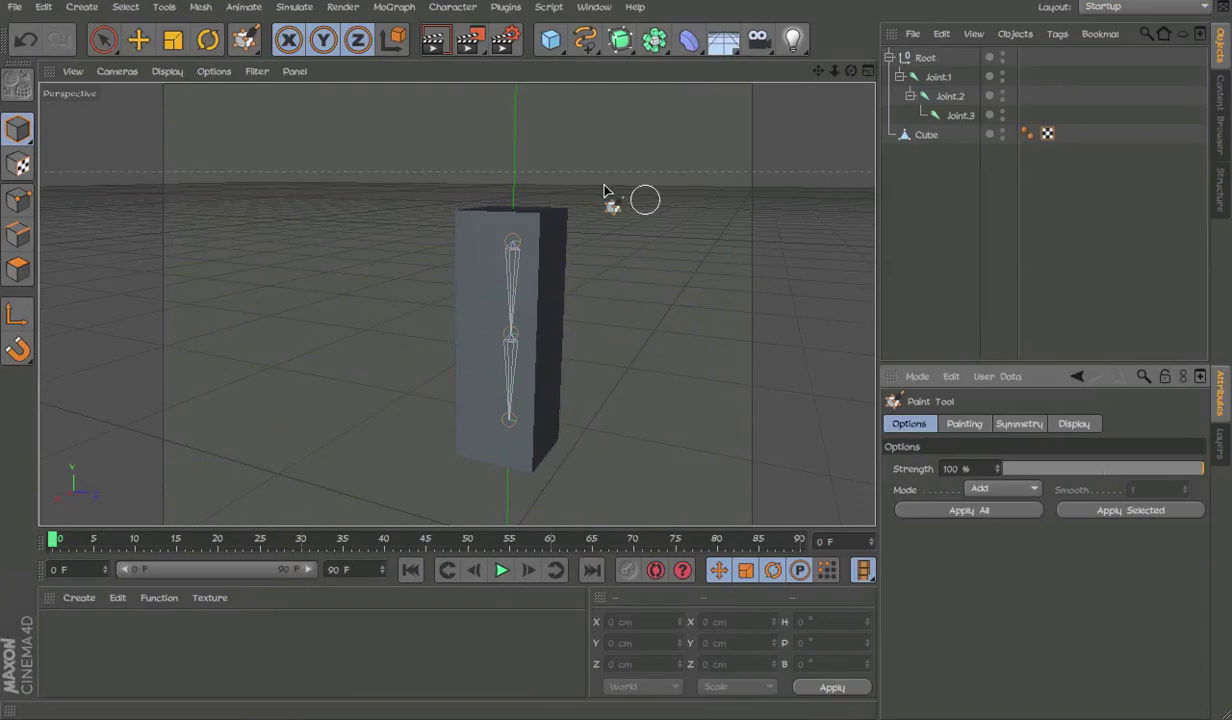
{"action": "middle_click_drag", "start_coordinate": [563, 189], "coordinate": [556, 226], "text": "alt"}
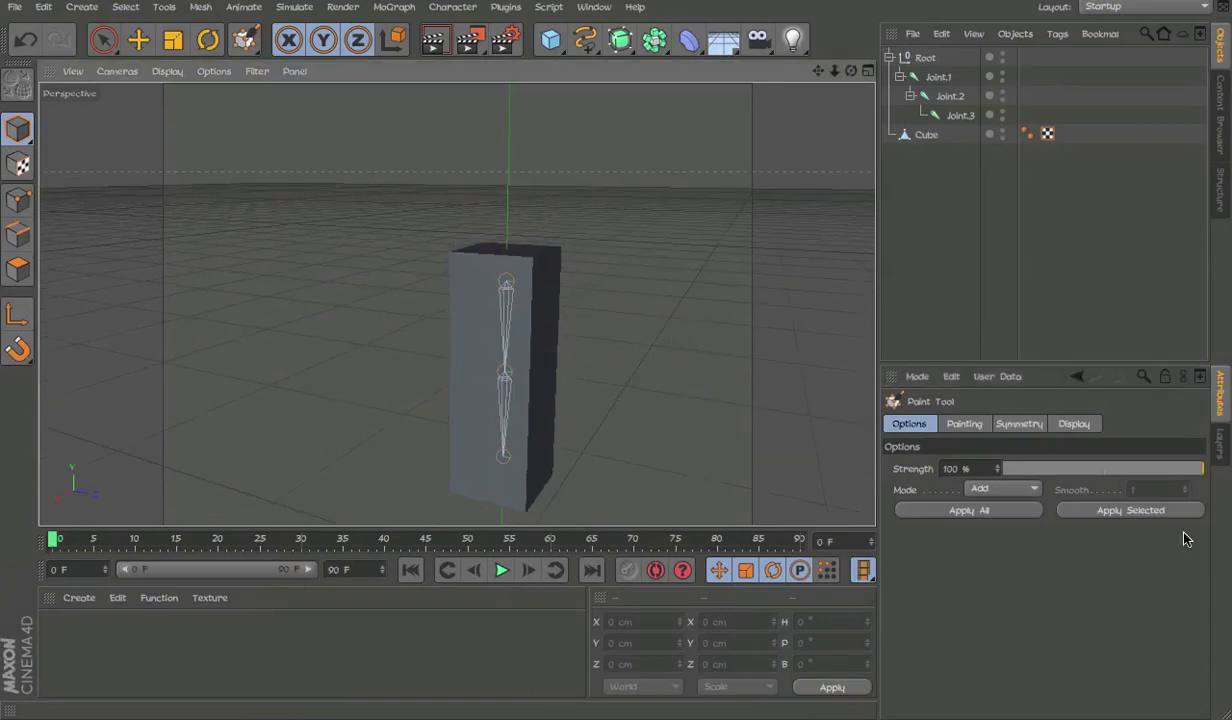
{"action": "left_click_drag", "start_coordinate": [996, 468], "coordinate": [976, 466]}
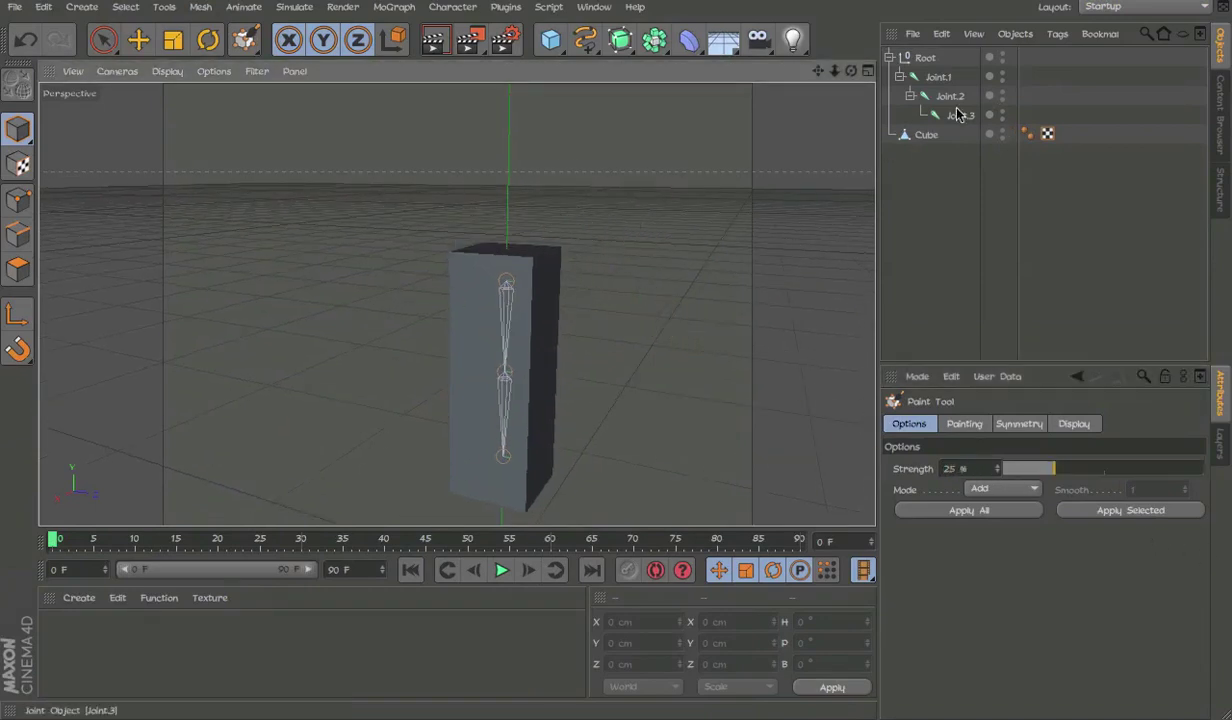
- Paint a vertex map over the cube's uppermost ring of points in point mode, keeping the Paint Tool active
{"action": "left_click", "coordinate": [505, 255]}
{"action": "left_click_drag", "start_coordinate": [522, 262], "coordinate": [569, 261]}
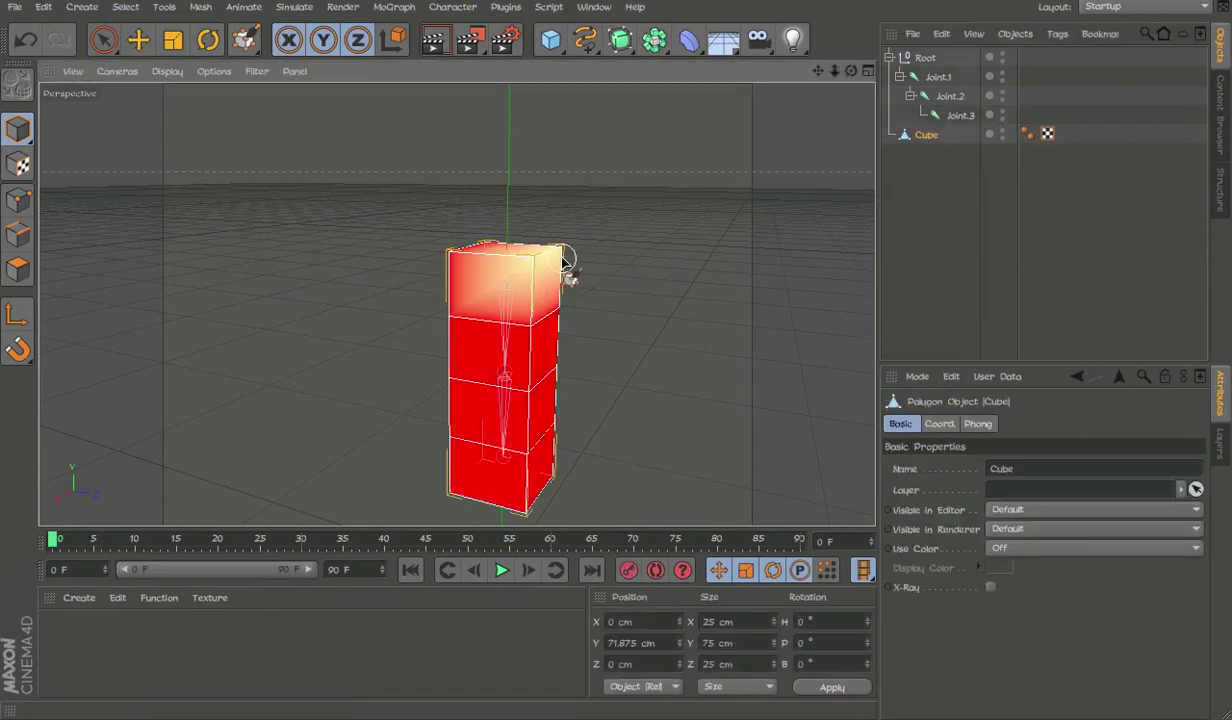
{"action": "left_click", "coordinate": [17, 200]}
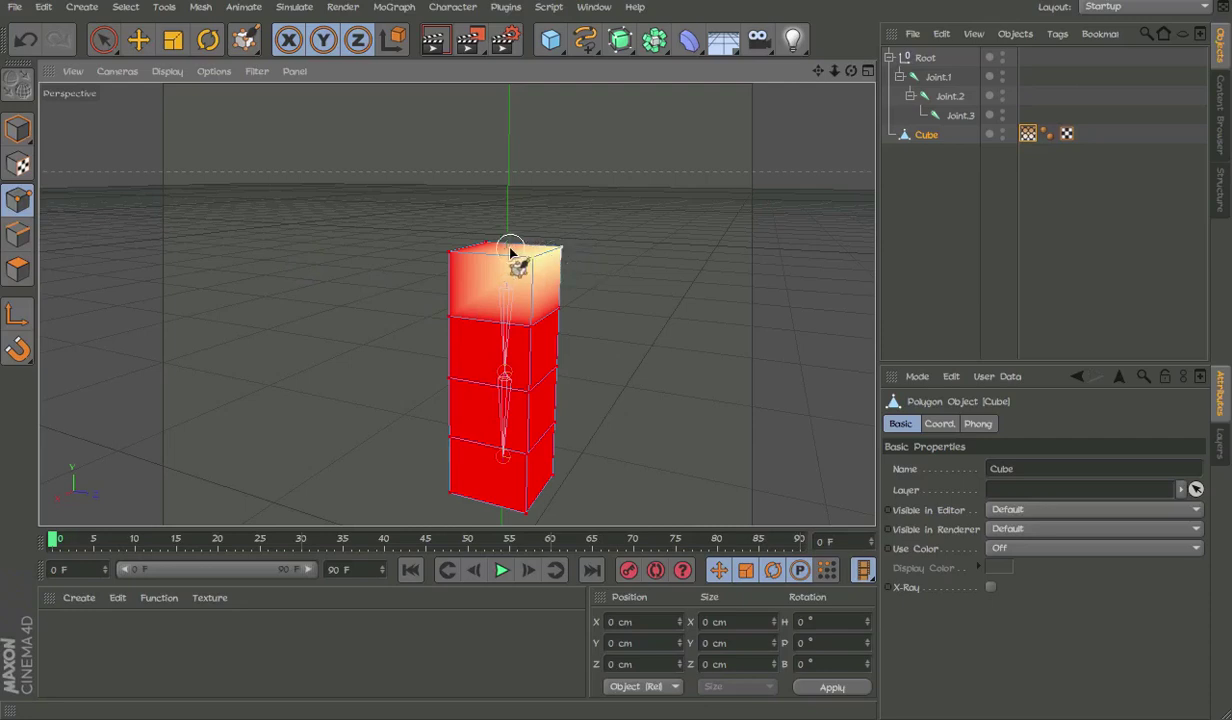
{"action": "mouse_move", "coordinate": [511, 250]}
{"action": "left_mouse_down"}
{"action": "mouse_move", "coordinate": [462, 254]}
{"action": "mouse_move", "coordinate": [503, 243]}
{"action": "left_mouse_up"}
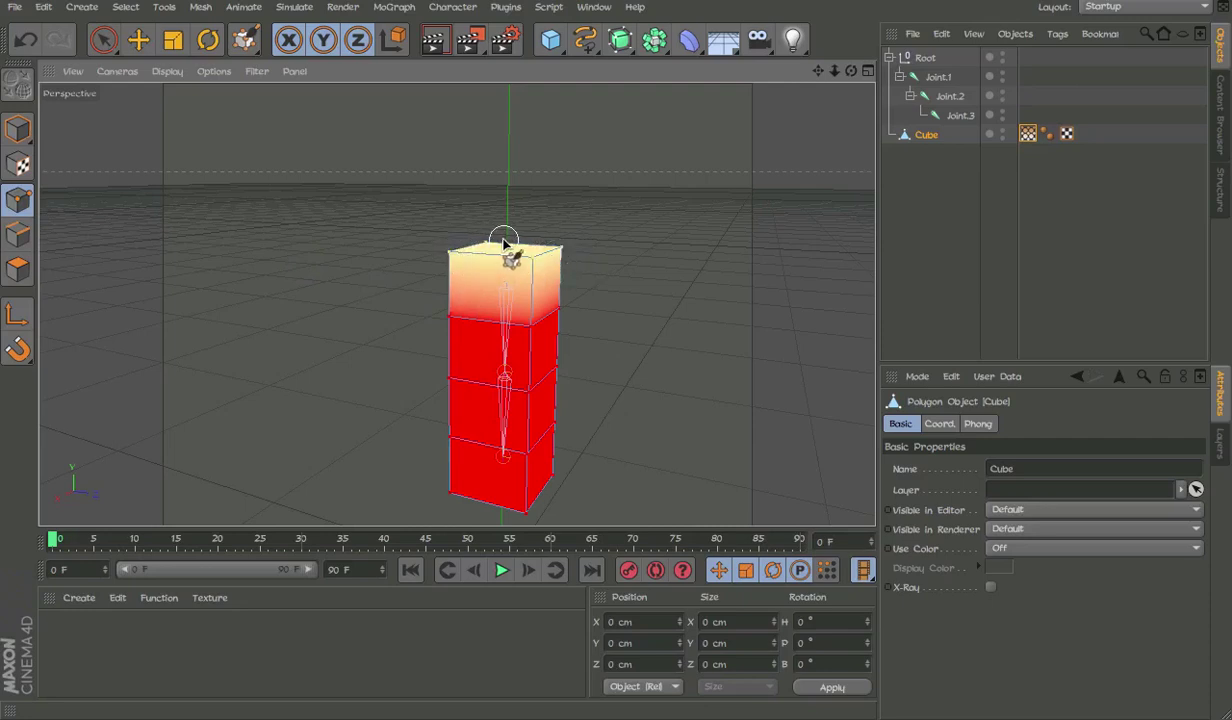
{"action": "left_click", "coordinate": [1028, 133]}
{"action": "left_click", "coordinate": [245, 39]}
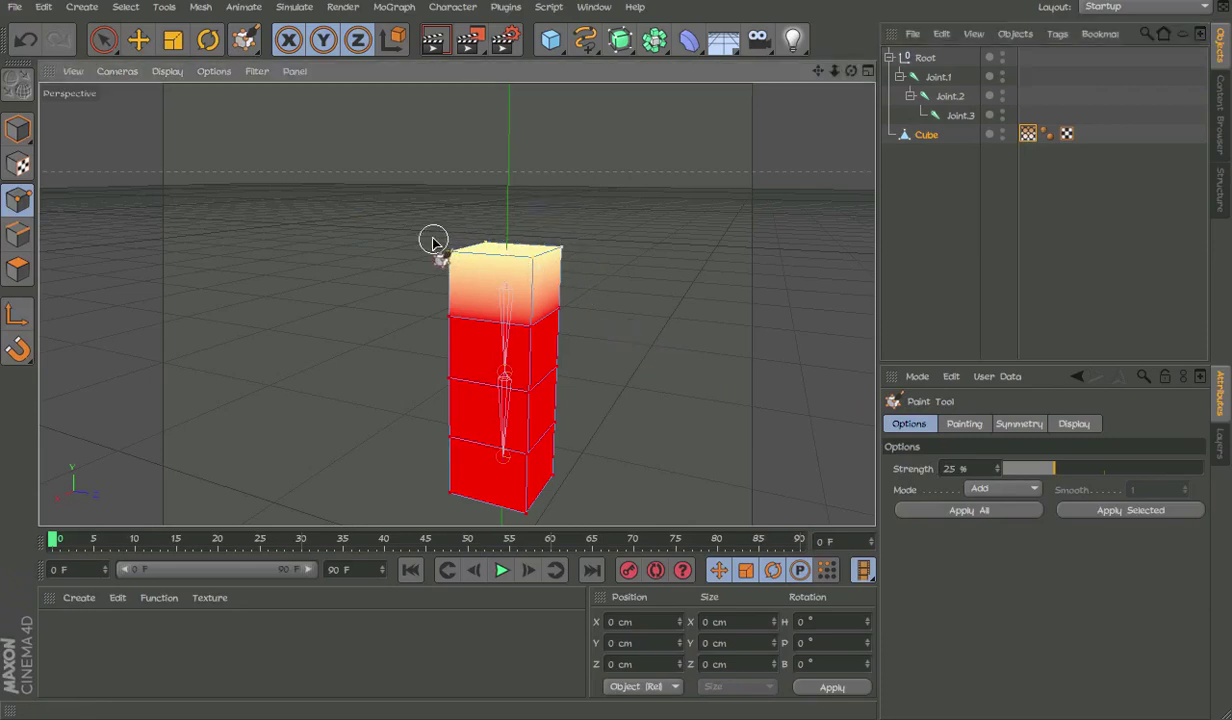
- Try repeated Paint Tool strokes over the cube's top ring of points at 25 % Strength, and undo them
{"action": "left_click_drag", "start_coordinate": [536, 250], "coordinate": [454, 252]}
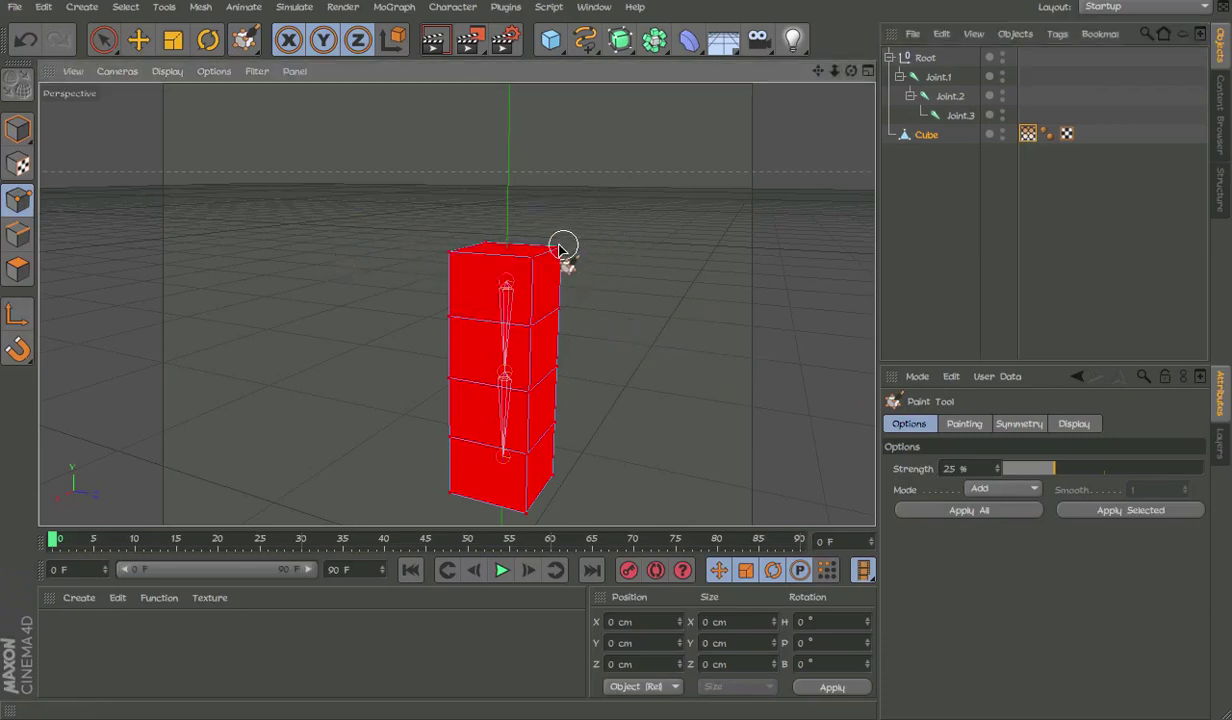
{"action": "left_click_drag", "start_coordinate": [607, 228], "coordinate": [589, 347], "text": "alt"}
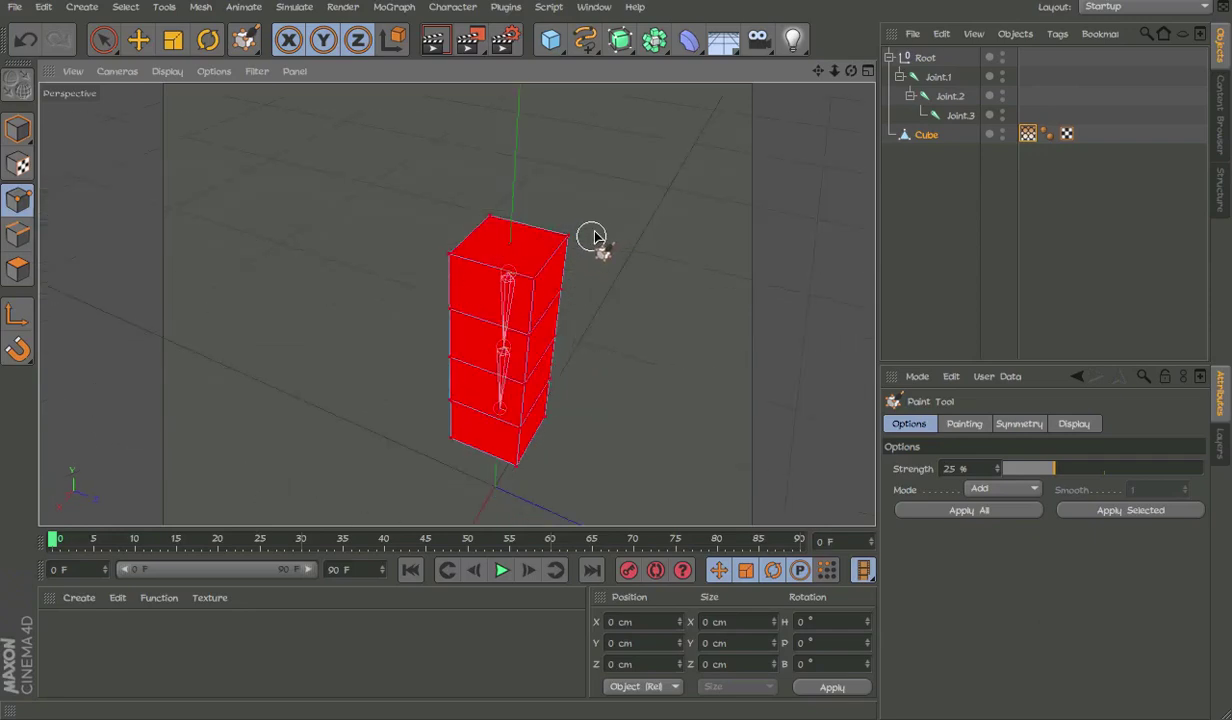
{"action": "left_click_drag", "start_coordinate": [577, 247], "coordinate": [567, 242]}
{"action": "left_click_drag", "start_coordinate": [537, 284], "coordinate": [530, 285]}
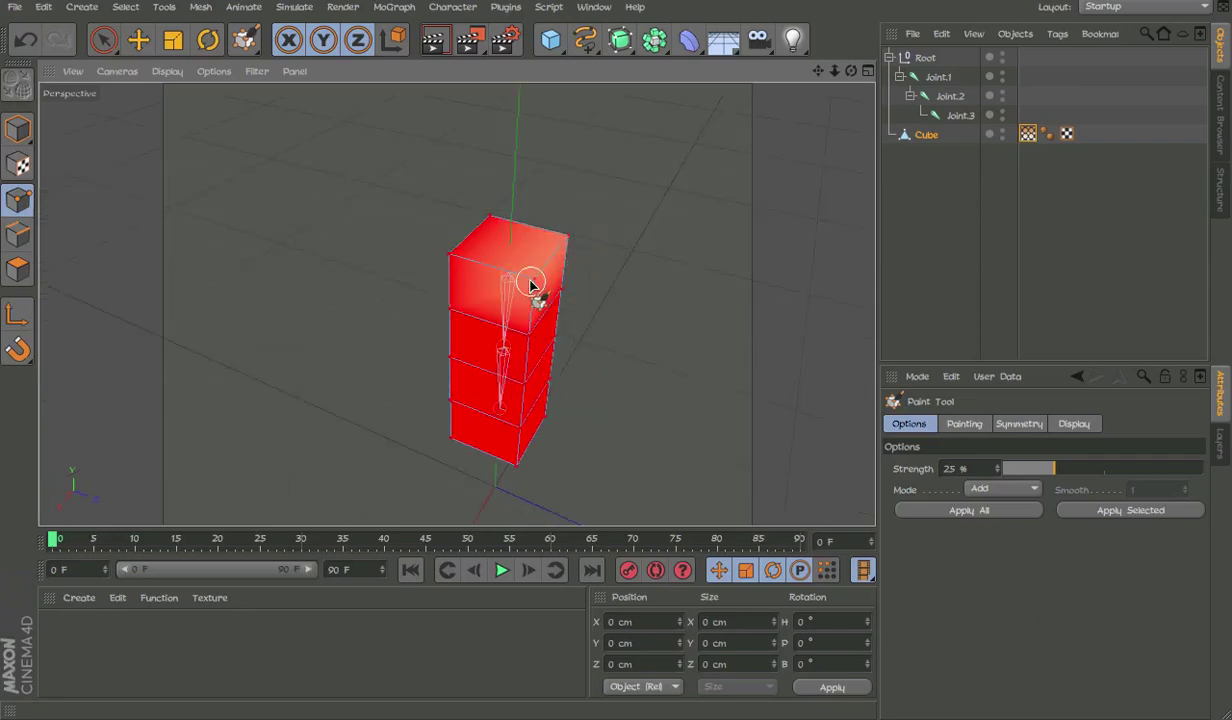
{"action": "left_click_drag", "start_coordinate": [454, 262], "coordinate": [493, 212]}
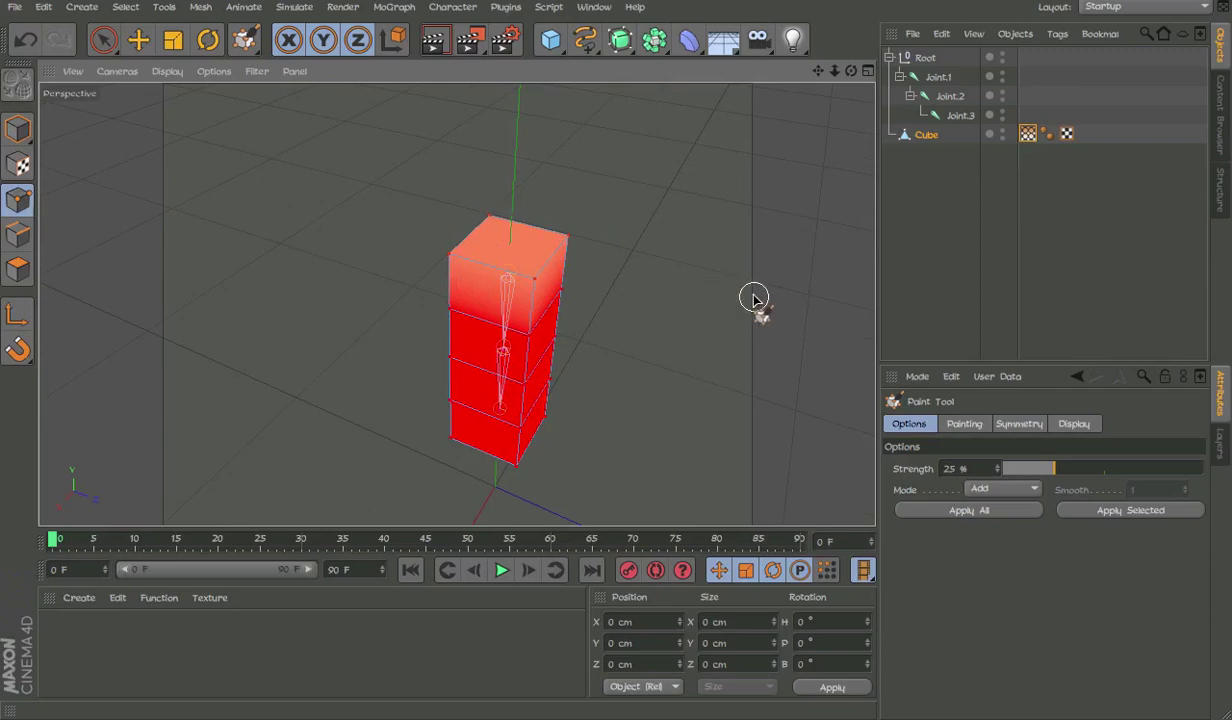
{"action": "key", "text": "ctrl+z"}
{"action": "key", "text": "ctrl+z"}
{"action": "key", "text": "ctrl+z"}
{"action": "key", "text": "ctrl+z"}
{"action": "mouse_move", "coordinate": [533, 279]}
{"action": "left_mouse_down"}
{"action": "mouse_move", "coordinate": [551, 277]}
{"action": "mouse_move", "coordinate": [567, 235]}
{"action": "mouse_move", "coordinate": [463, 241]}
{"action": "mouse_move", "coordinate": [446, 257]}
{"action": "left_mouse_up"}
{"action": "mouse_move", "coordinate": [634, 270]}
{"action": "left_mouse_down", "text": "alt"}
{"action": "mouse_move", "coordinate": [683, 95]}
{"action": "mouse_move", "coordinate": [662, 259]}
{"action": "left_mouse_up", "text": "alt"}
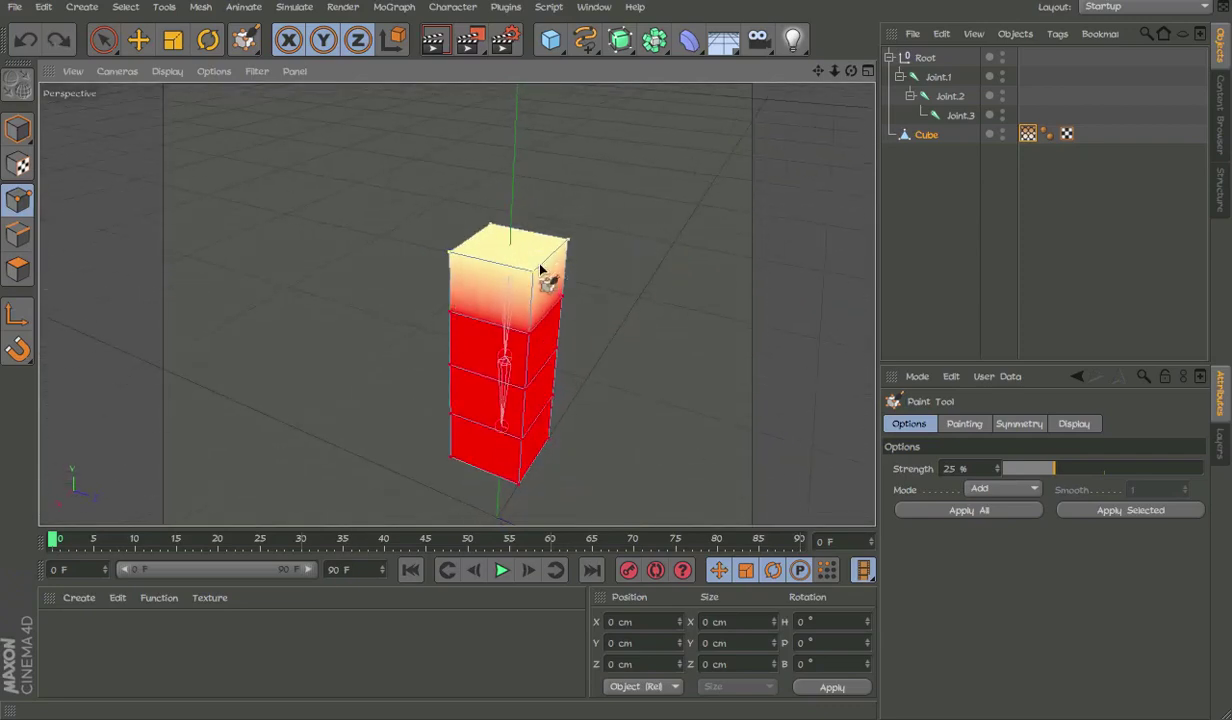
{"action": "key", "text": "ctrl+z"}
- Paint the vertex map over the cube's two uppermost rings of points
{"action": "mouse_move", "coordinate": [567, 248]}
{"action": "left_mouse_down"}
{"action": "mouse_move", "coordinate": [487, 228]}
{"action": "mouse_move", "coordinate": [667, 270]}
{"action": "left_mouse_up"}
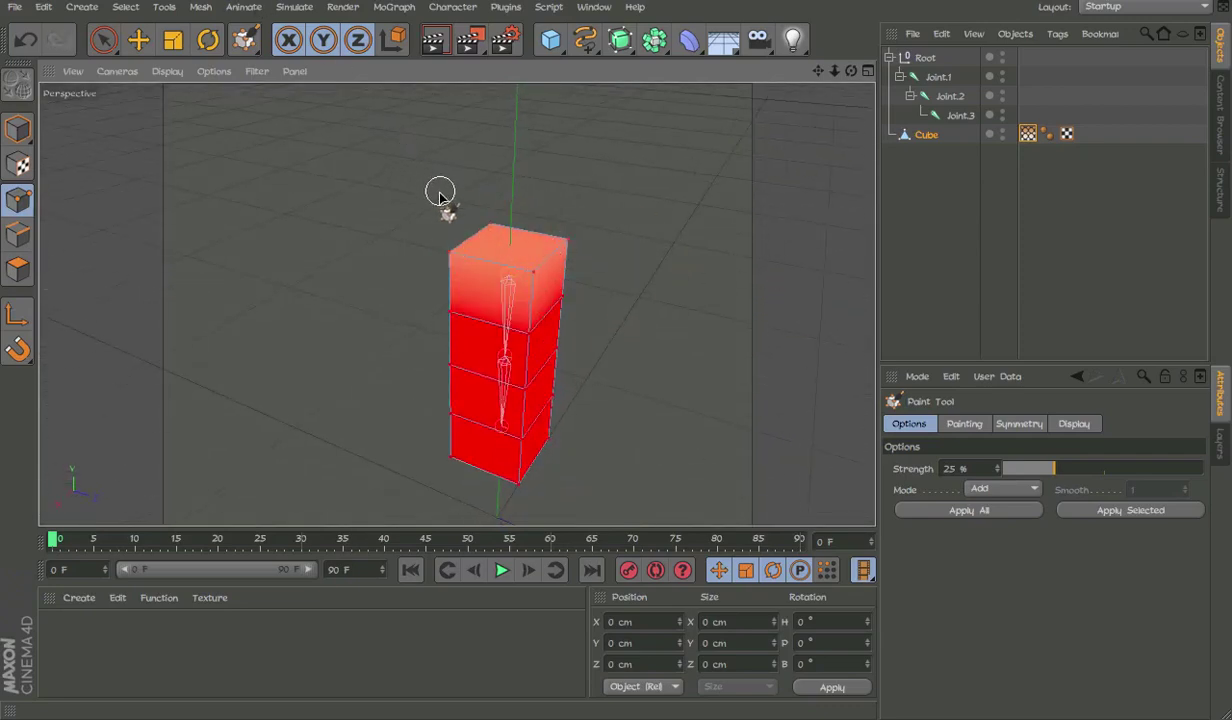
{"action": "left_click_drag", "start_coordinate": [459, 234], "coordinate": [433, 251]}
{"action": "left_click_drag", "start_coordinate": [656, 277], "coordinate": [461, 230]}
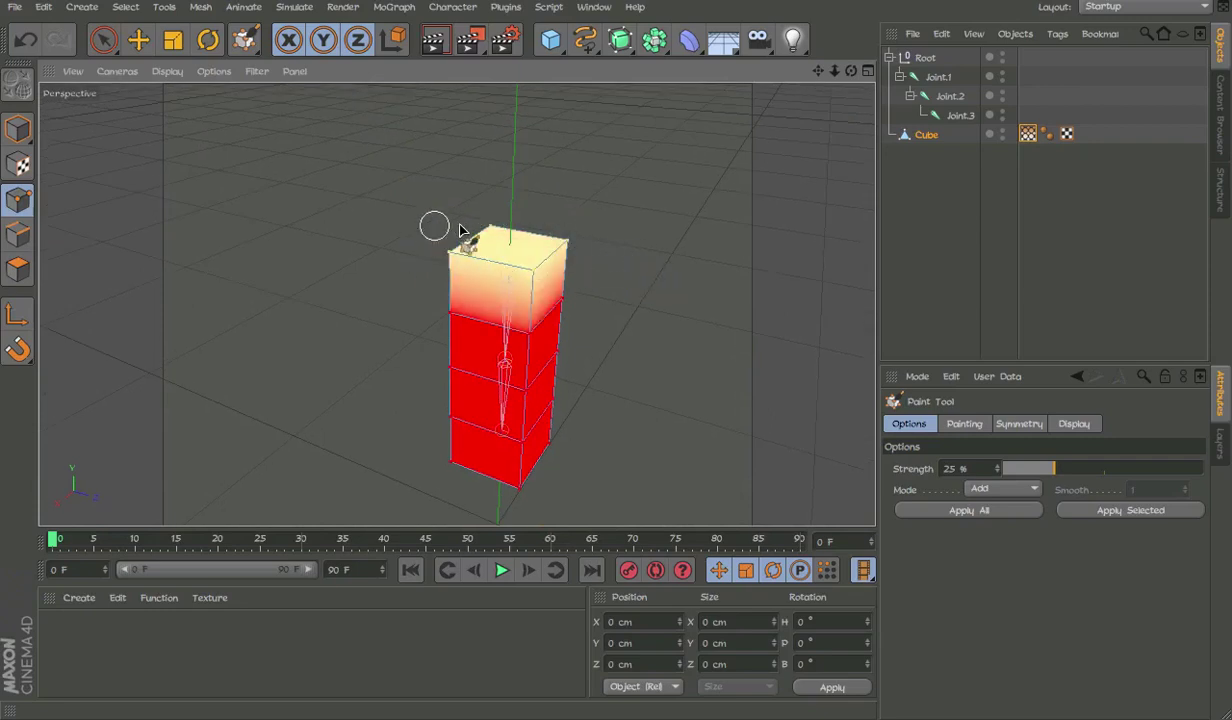
{"action": "left_click_drag", "start_coordinate": [577, 267], "coordinate": [608, 308], "text": "alt"}
{"action": "left_click_drag", "start_coordinate": [455, 345], "coordinate": [540, 350]}
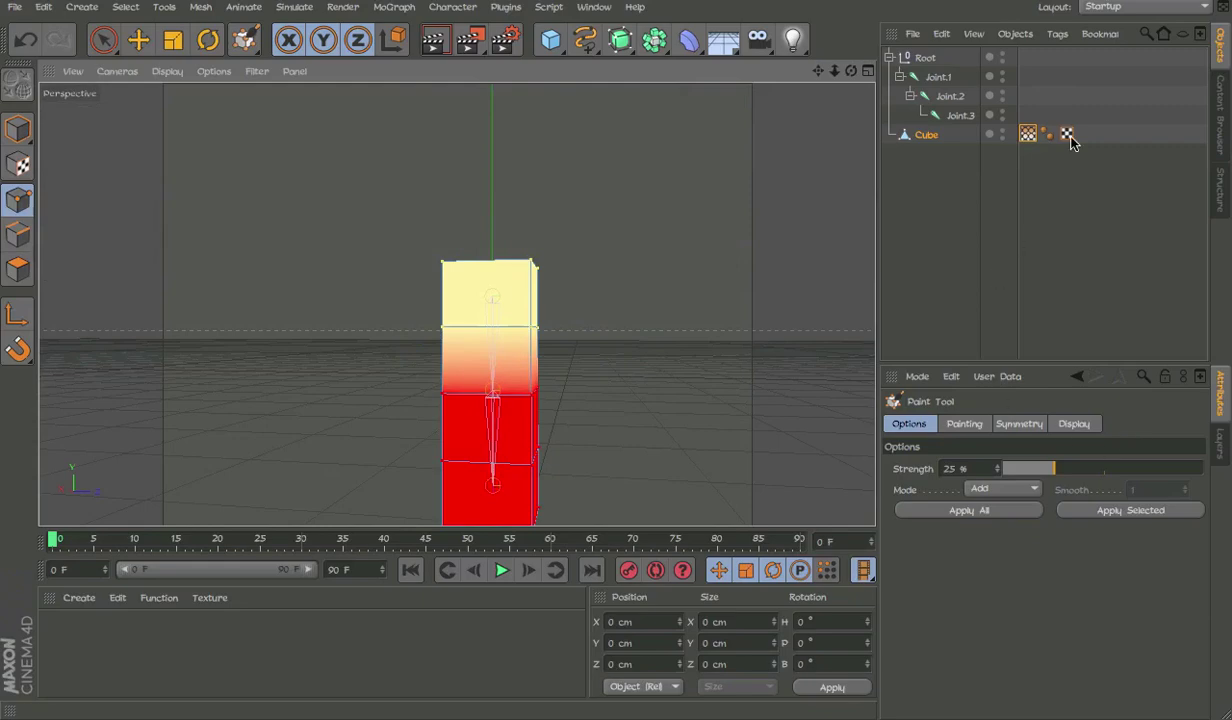
- Duplicate the cube's vertex map tag and clear the painted weights from the copy
{"action": "left_click_drag", "start_coordinate": [1040, 136], "coordinate": [1045, 134], "text": "ctrl"}
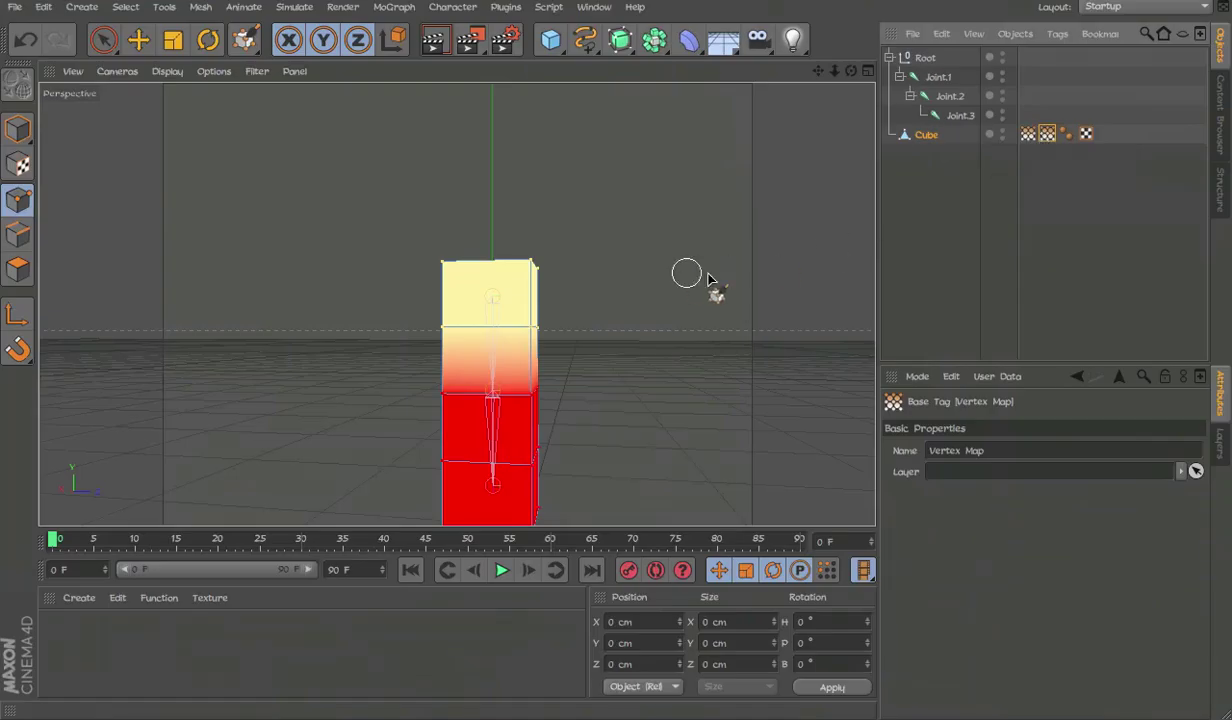
{"action": "middle_click_drag", "start_coordinate": [592, 440], "coordinate": [617, 328], "text": "alt"}
{"action": "mouse_move", "coordinate": [641, 212]}
{"action": "left_mouse_down"}
{"action": "mouse_move", "coordinate": [650, 206]}
{"action": "mouse_move", "coordinate": [554, 155]}
{"action": "mouse_move", "coordinate": [678, 193]}
{"action": "mouse_move", "coordinate": [442, 225]}
{"action": "left_mouse_up"}
{"action": "middle_click_drag", "start_coordinate": [656, 266], "coordinate": [623, 182], "text": "alt"}
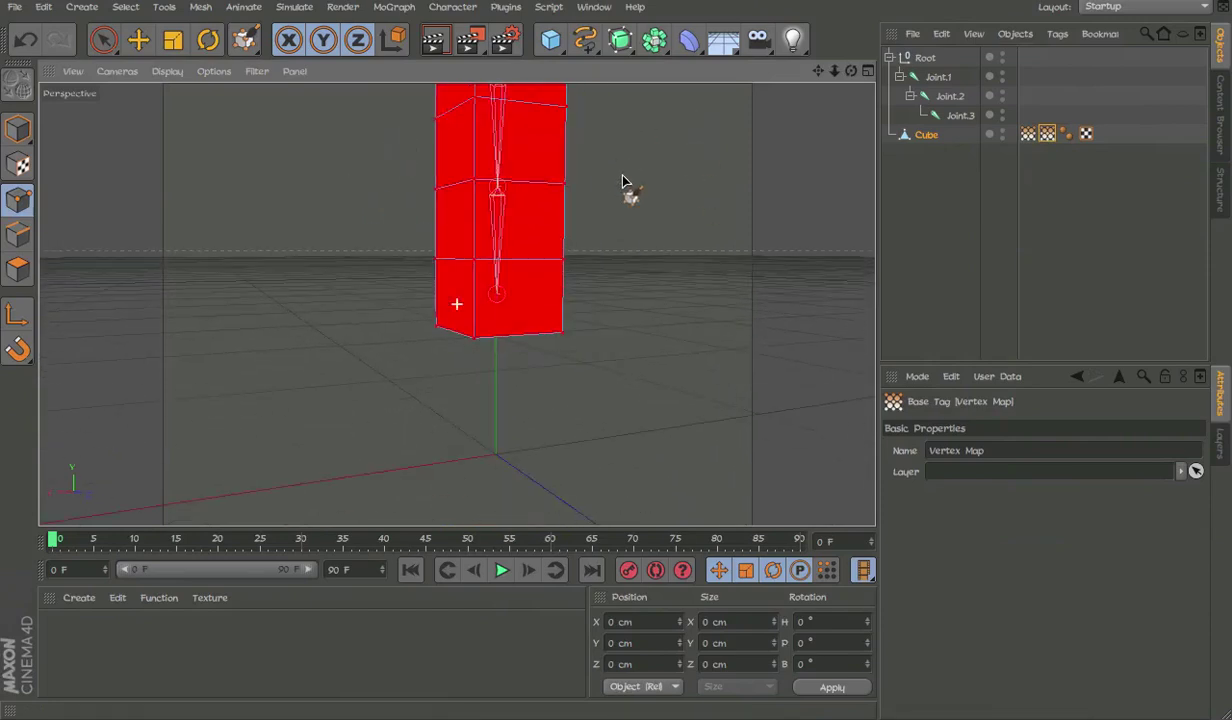
- Paint the duplicated vertex map over the cube's three lower rings of points
{"action": "left_click_drag", "start_coordinate": [562, 192], "coordinate": [368, 187]}
{"action": "mouse_move", "coordinate": [447, 193]}
{"action": "left_mouse_down"}
{"action": "mouse_move", "coordinate": [627, 292]}
{"action": "mouse_move", "coordinate": [499, 262]}
{"action": "left_mouse_up"}
{"action": "mouse_move", "coordinate": [445, 302]}
{"action": "left_mouse_down"}
{"action": "mouse_move", "coordinate": [415, 343]}
{"action": "mouse_move", "coordinate": [664, 318]}
{"action": "left_mouse_up"}
{"action": "middle_click_drag", "start_coordinate": [528, 249], "coordinate": [540, 356], "text": "alt"}
{"action": "mouse_move", "coordinate": [540, 356]}
{"action": "left_mouse_down", "text": "alt"}
{"action": "mouse_move", "coordinate": [566, 372]}
{"action": "mouse_move", "coordinate": [535, 356]}
{"action": "left_mouse_up", "text": "alt"}
{"action": "mouse_move", "coordinate": [535, 356]}
{"action": "right_mouse_down", "text": "alt"}
{"action": "mouse_move", "coordinate": [598, 325]}
{"action": "mouse_move", "coordinate": [514, 353]}
{"action": "mouse_move", "coordinate": [502, 345]}
{"action": "right_mouse_up", "text": "alt"}
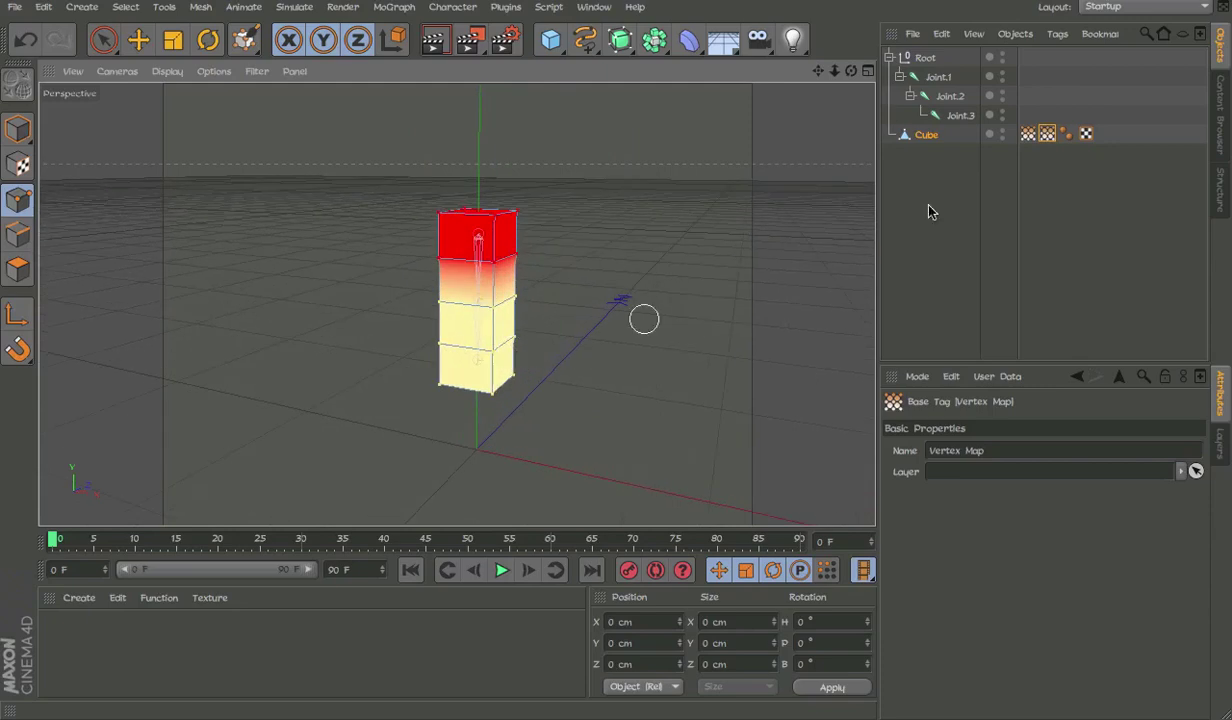
- Bind the cube to Joint.1, Joint.2 and Joint.3, adding a Weight tag and a Skin object
{"action": "left_click", "coordinate": [938, 78]}
{"action": "left_click", "coordinate": [933, 137], "text": "shift"}
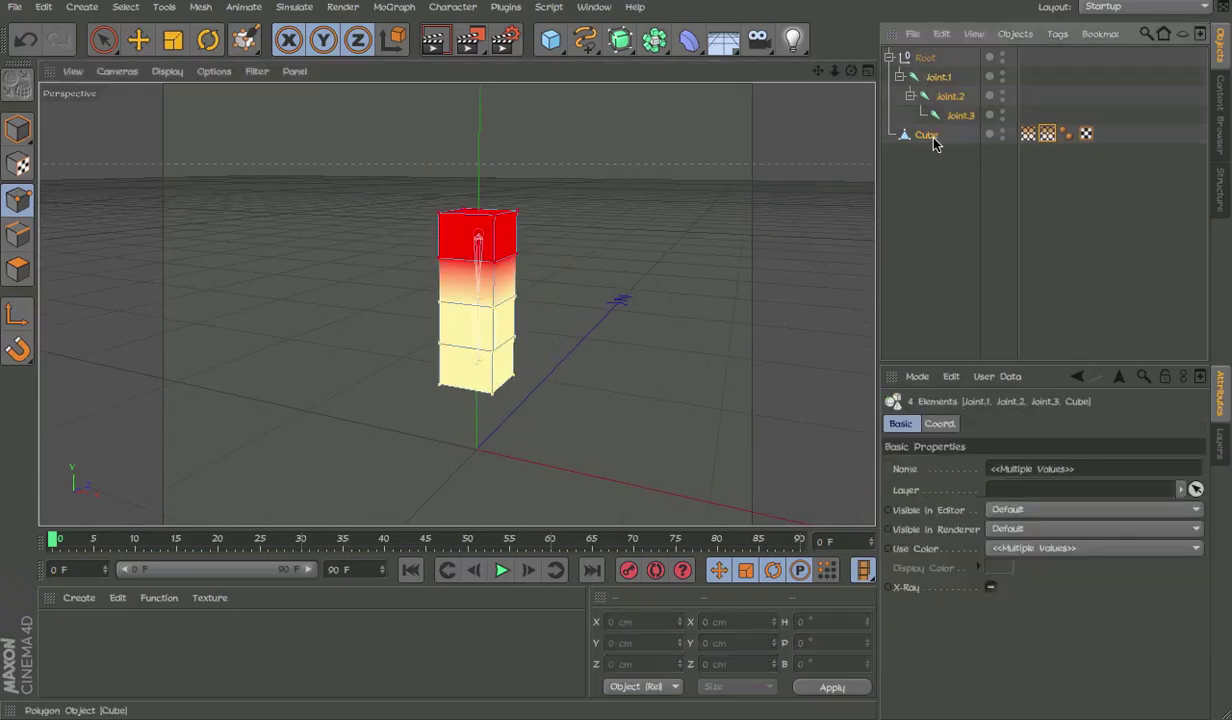
{"action": "left_click", "coordinate": [452, 7]}
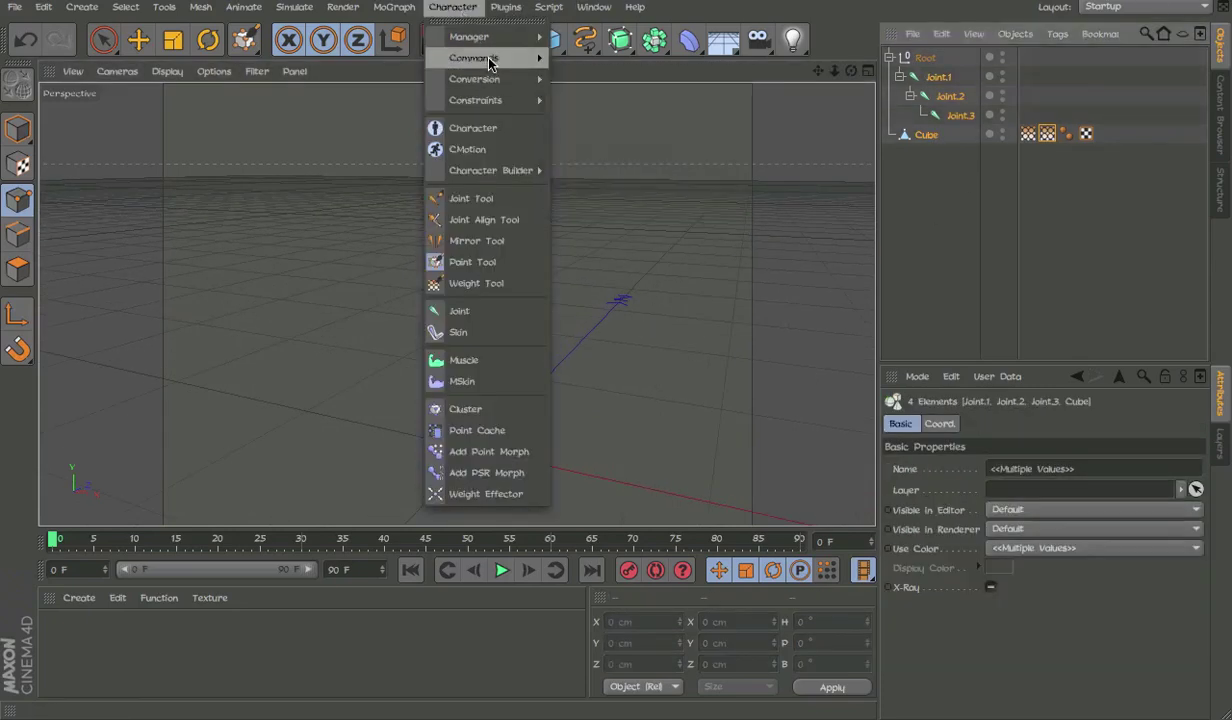
{"action": "mouse_move", "coordinate": [480, 56]}
{"action": "left_click", "coordinate": [625, 83]}
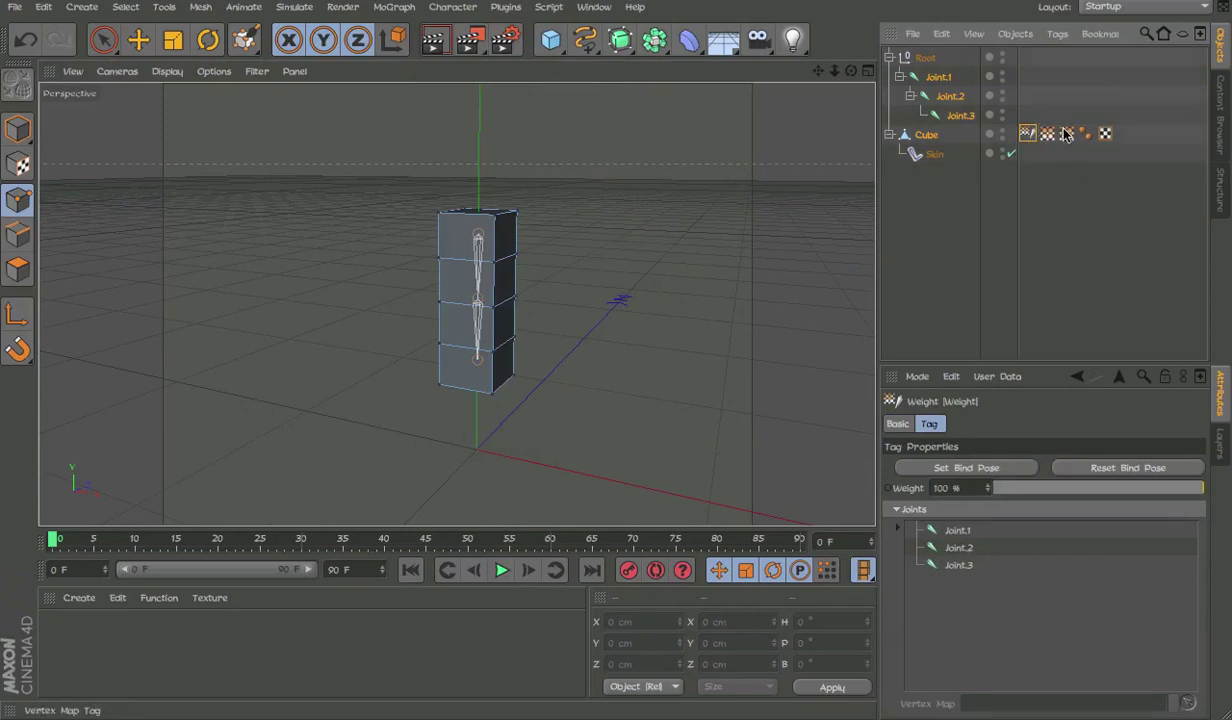
- In the cube's Weight tag, assign the upper rings' vertex map to Joint.1 and the lower rings' vertex map to Joint.2
{"action": "left_click", "coordinate": [958, 531]}
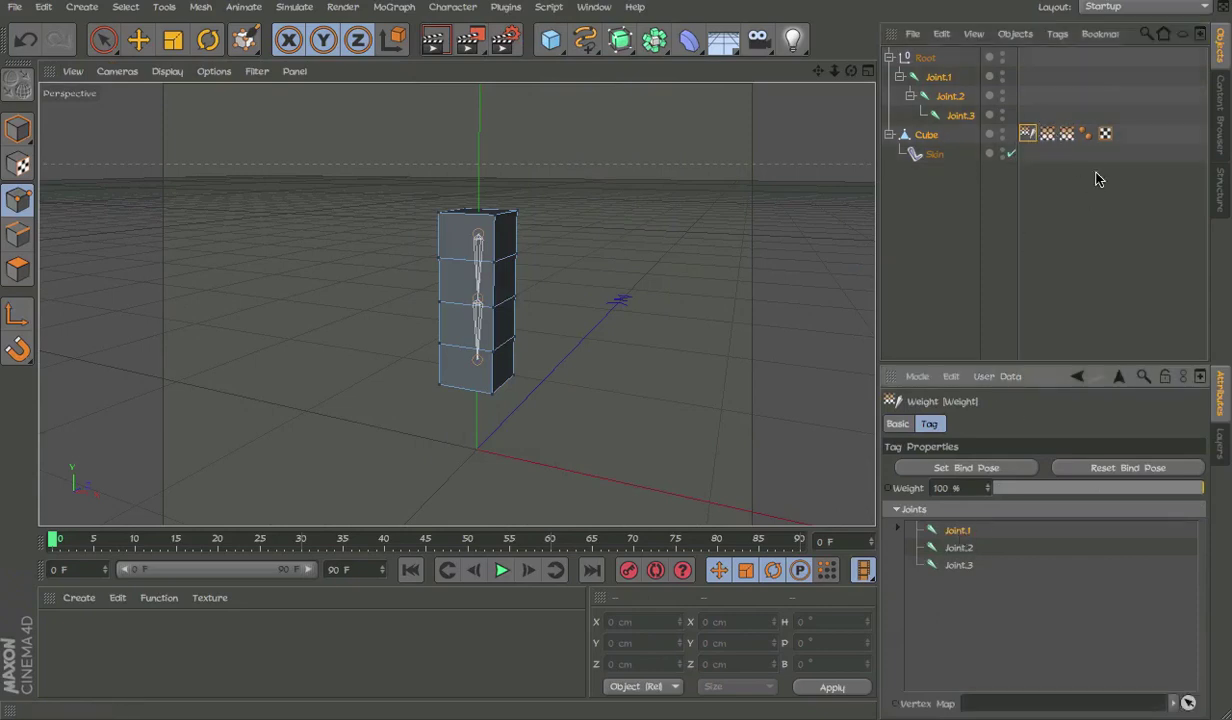
{"action": "left_click_drag", "start_coordinate": [1011, 700], "coordinate": [1012, 702]}
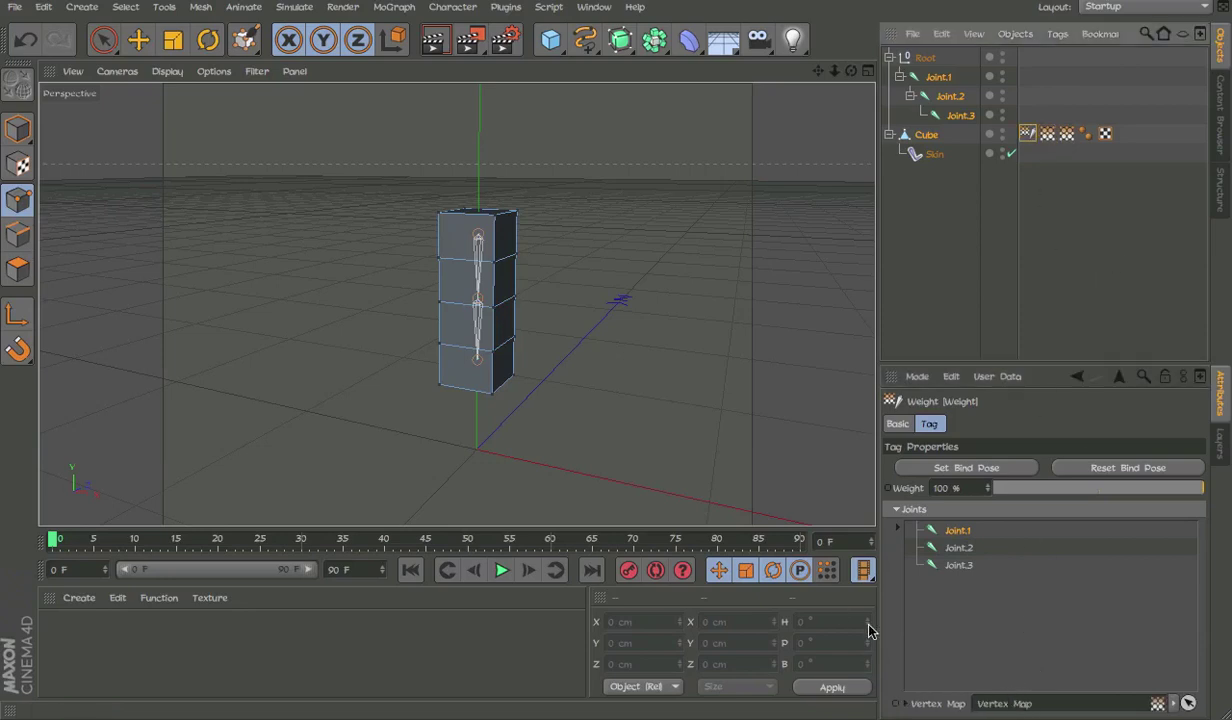
{"action": "left_click", "coordinate": [952, 564]}
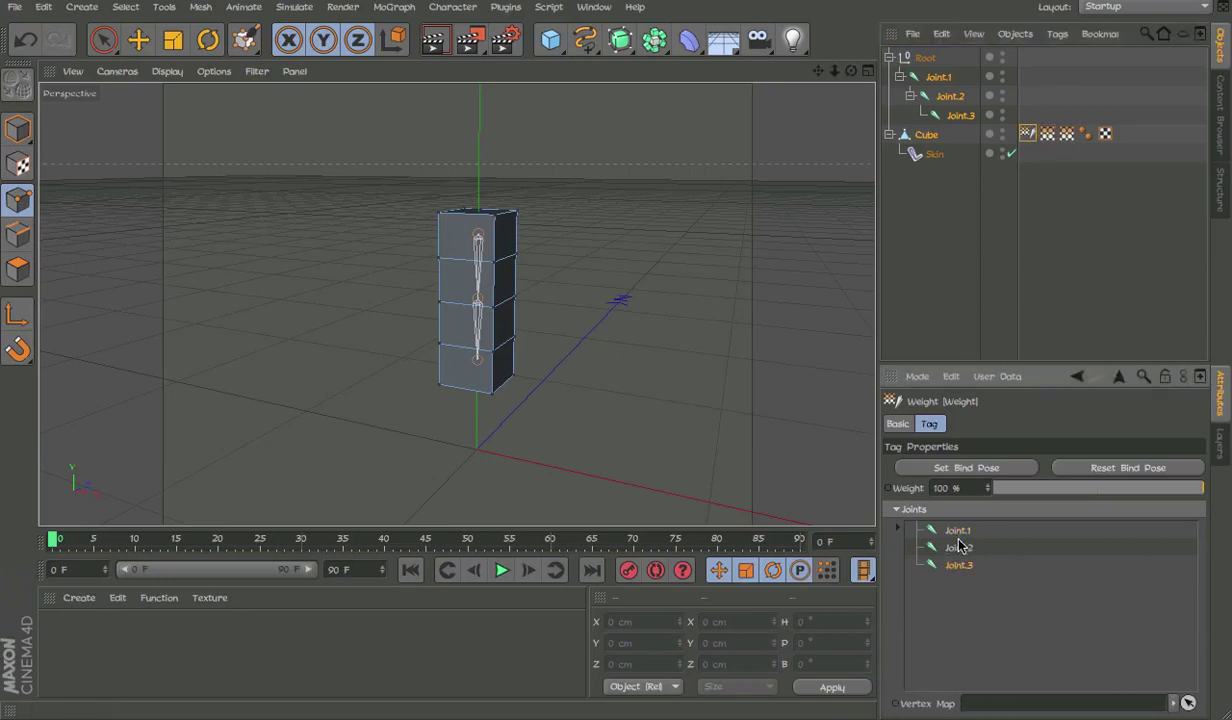
{"action": "left_click", "coordinate": [1066, 134]}
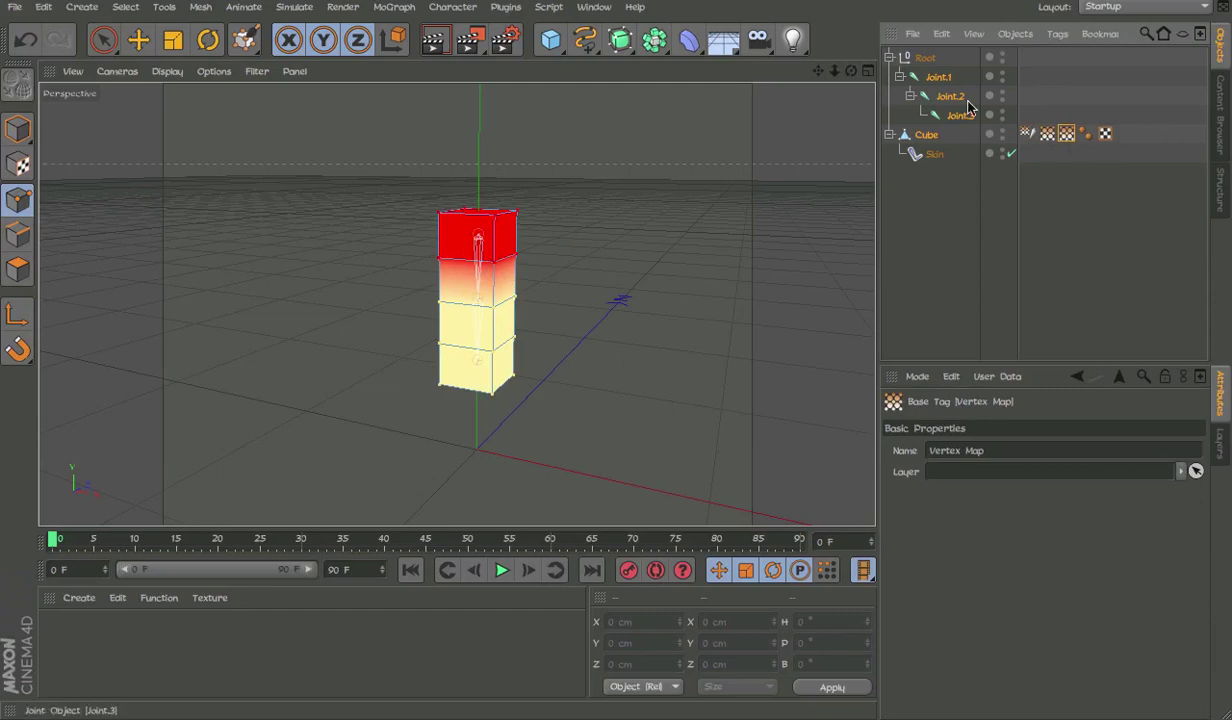
{"action": "left_click", "coordinate": [924, 136]}
{"action": "left_click", "coordinate": [1027, 134]}
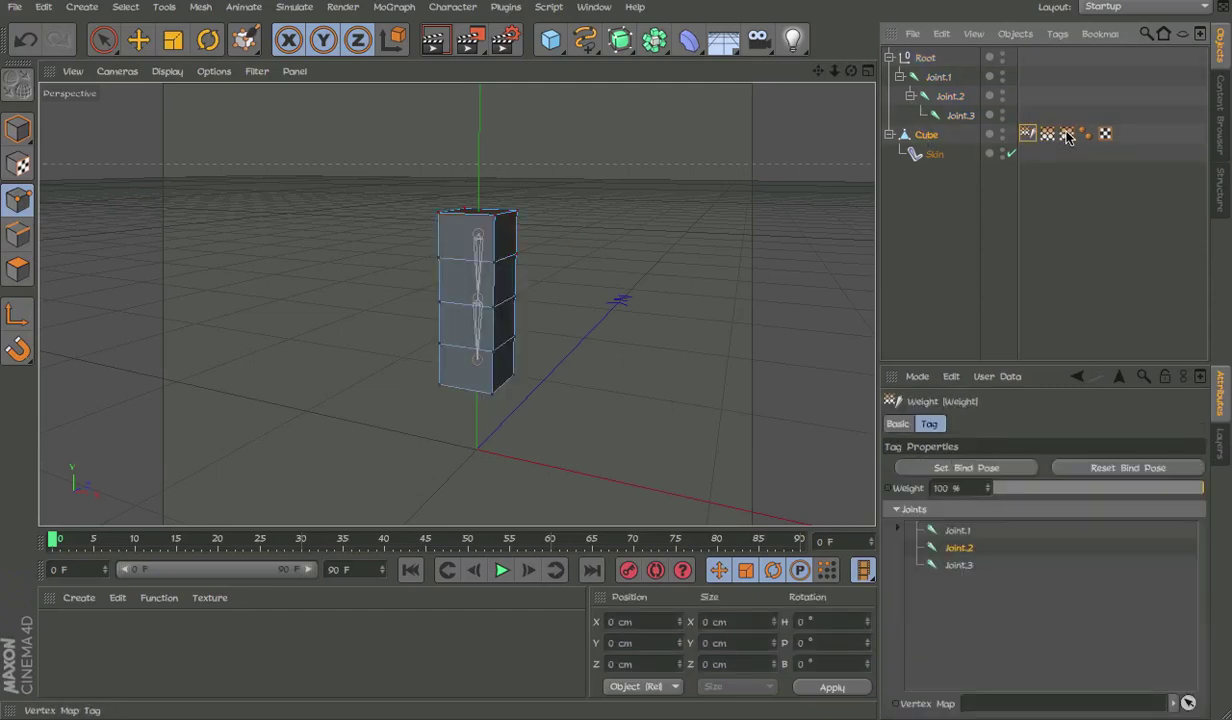
- Rotate Joint.2 in model mode to test the cube's bend, undo the rotation and rotate the joint again
{"action": "left_click", "coordinate": [19, 129]}
{"action": "left_click", "coordinate": [957, 100]}
{"action": "key", "text": "r"}
{"action": "left_click_drag", "start_coordinate": [382, 178], "coordinate": [415, 126]}
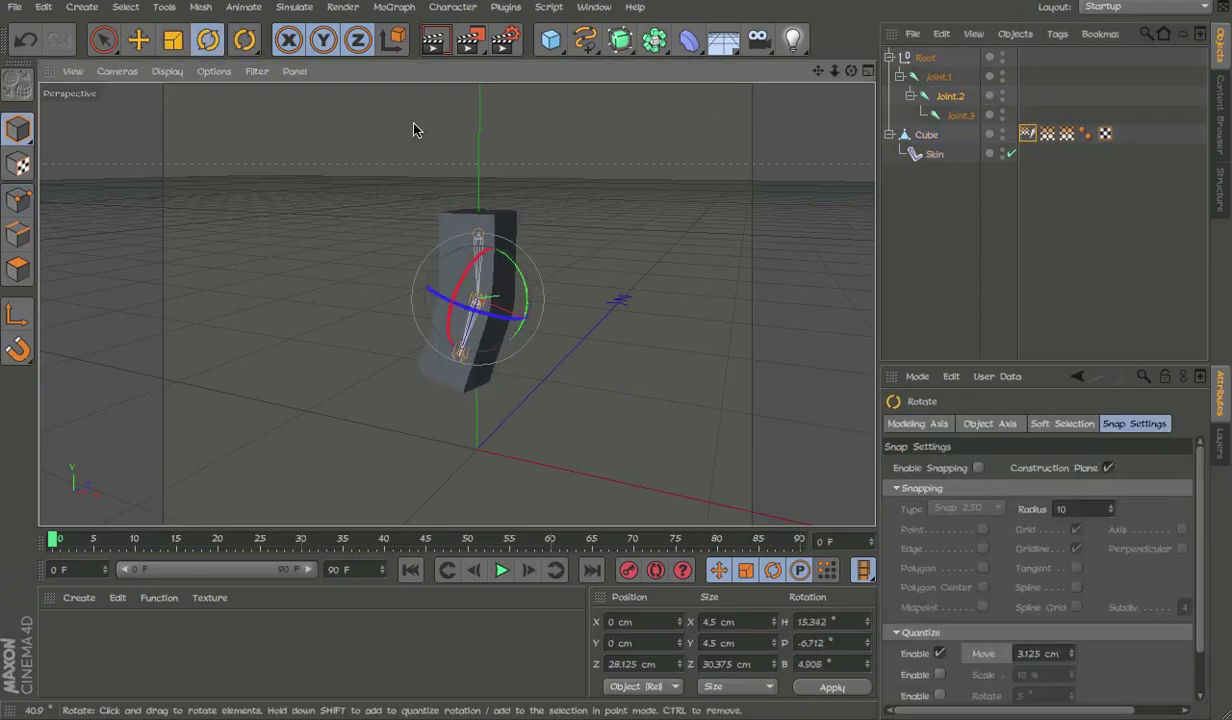
{"action": "key", "text": "ctrl+z"}
{"action": "left_click_drag", "start_coordinate": [456, 294], "coordinate": [474, 229]}
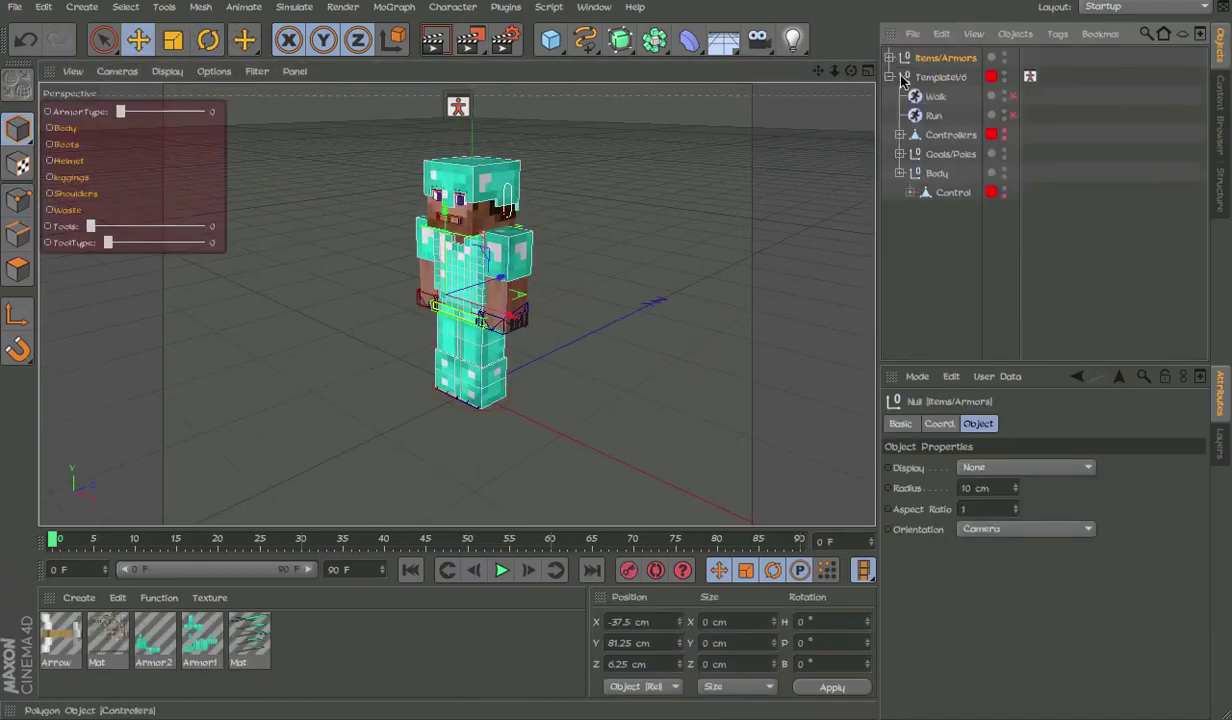
- Move the Helmet armor piece beside Head in the character template's body joint hierarchy
{"action": "left_click_drag", "start_coordinate": [1058, 345], "coordinate": [1116, 181]}
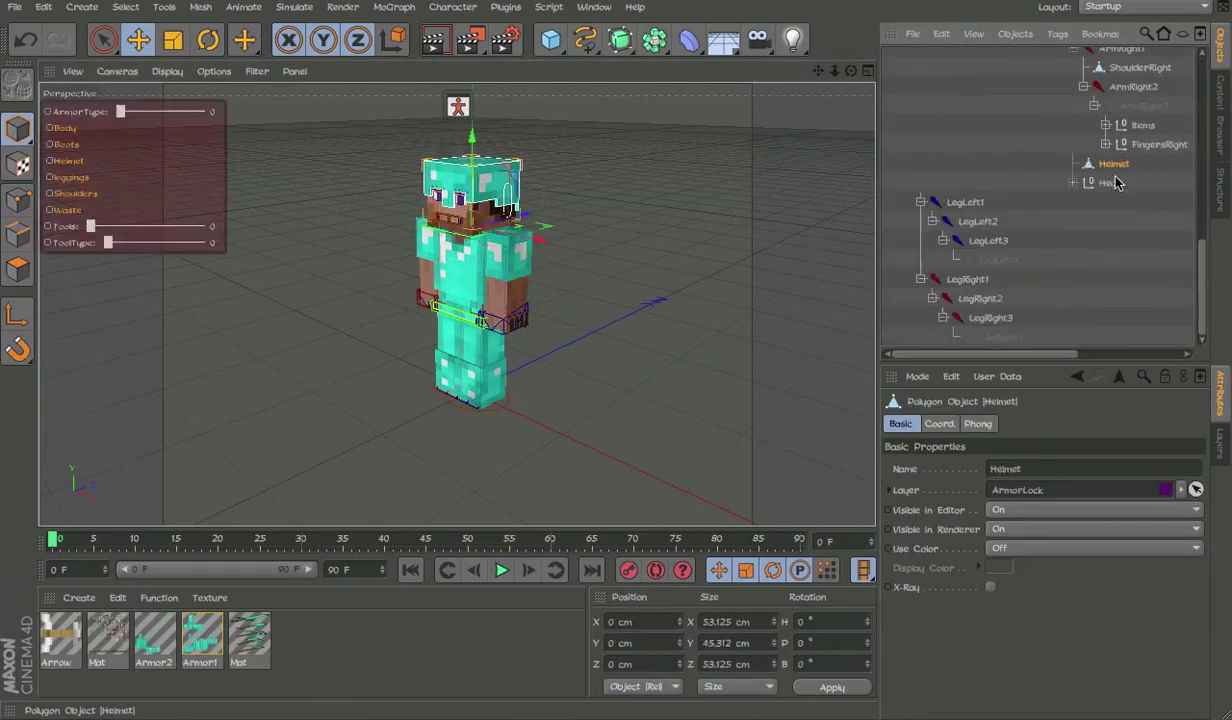
{"action": "scroll", "coordinate": [990, 200], "scroll_direction": "up", "scroll_amount": 10}
- Assign a vertex map to the joint Body2 in the Weight tag of the Body armor piece
{"action": "left_click", "coordinate": [947, 116]}
{"action": "scroll", "coordinate": [990, 275], "scroll_direction": "down", "scroll_amount": 3}
{"action": "left_click", "coordinate": [1220, 443]}
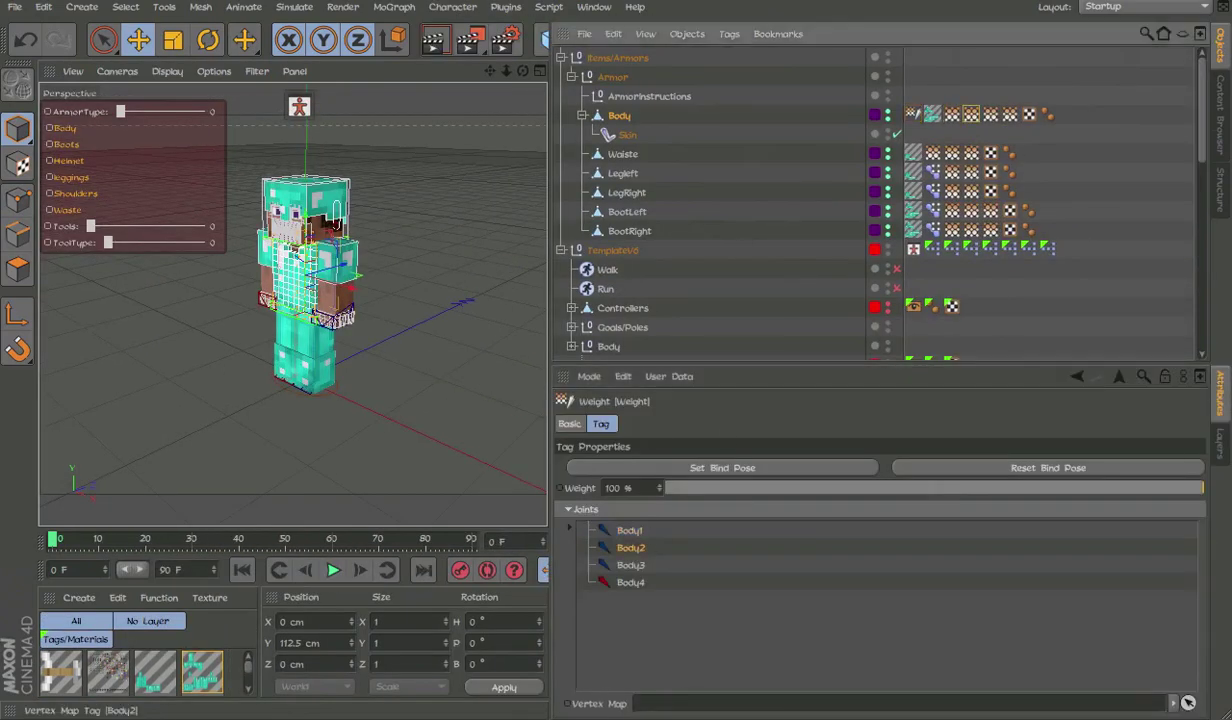
{"action": "left_click_drag", "start_coordinate": [990, 114], "coordinate": [852, 702]}
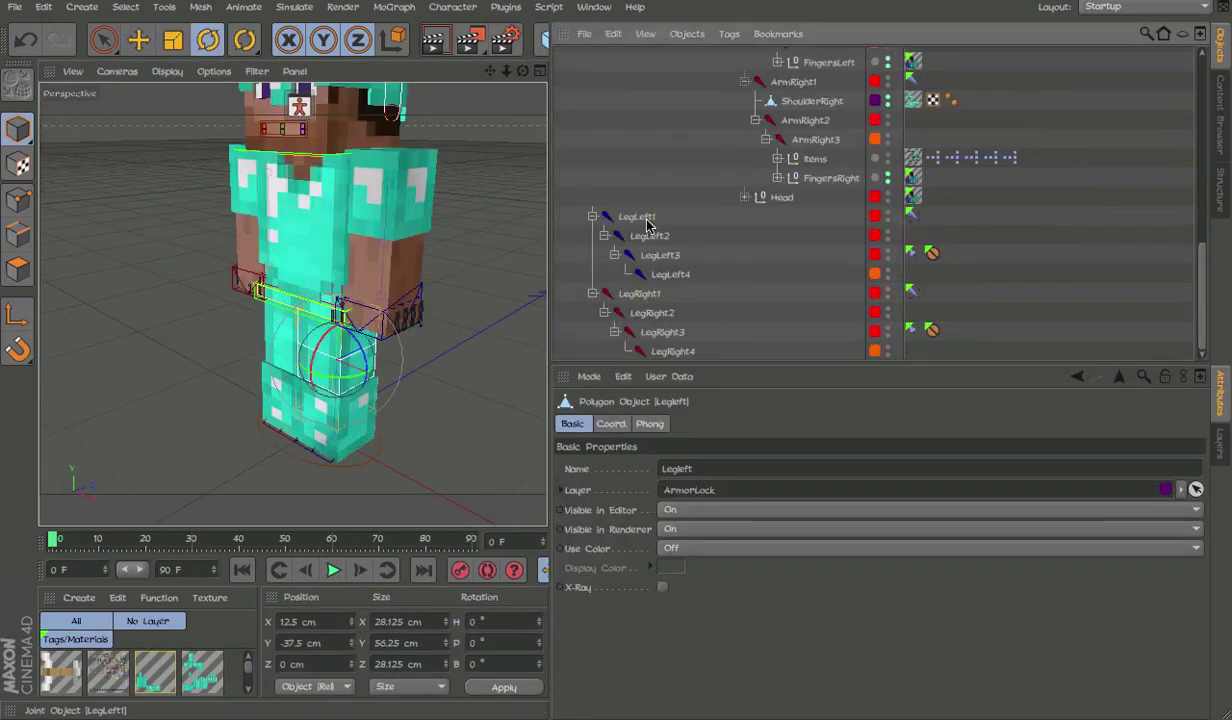
- Add the SharpBendsBootRight Strength input to the BootRight node in XPresso and connect it to a leg's Range Mapper output
{"action": "left_click", "coordinate": [1221, 442]}
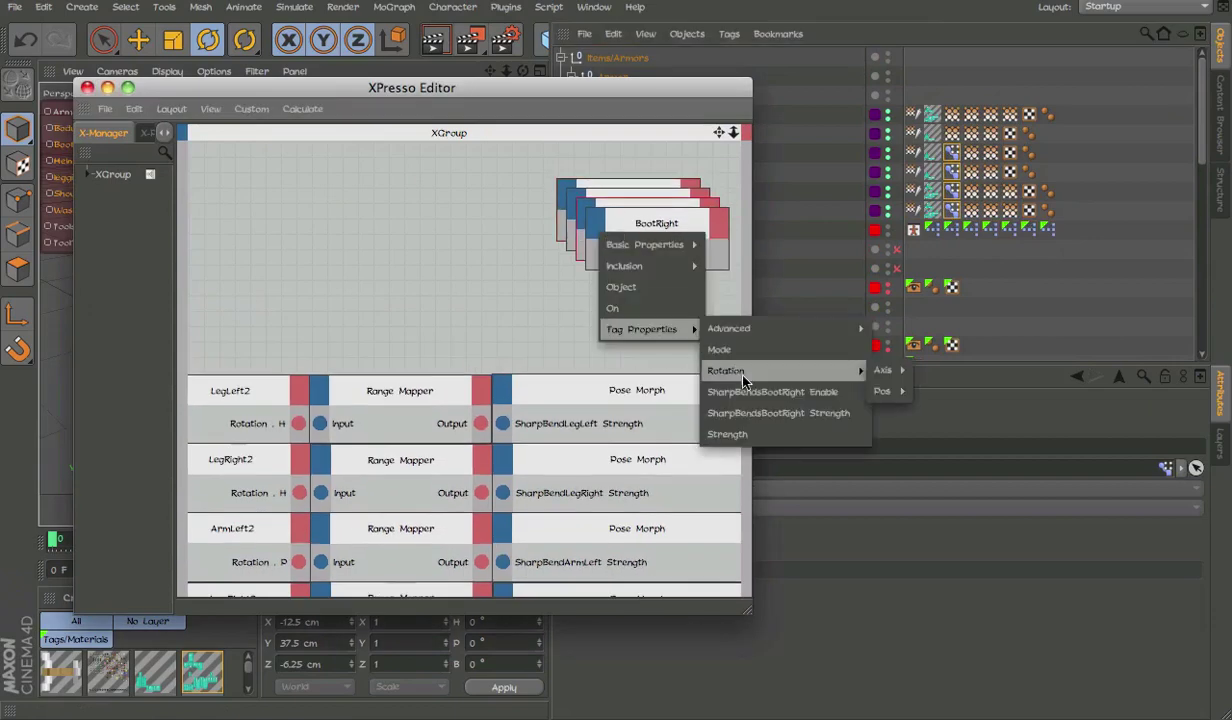
{"action": "left_click", "coordinate": [784, 410]}
{"action": "left_click_drag", "start_coordinate": [596, 256], "coordinate": [481, 421]}
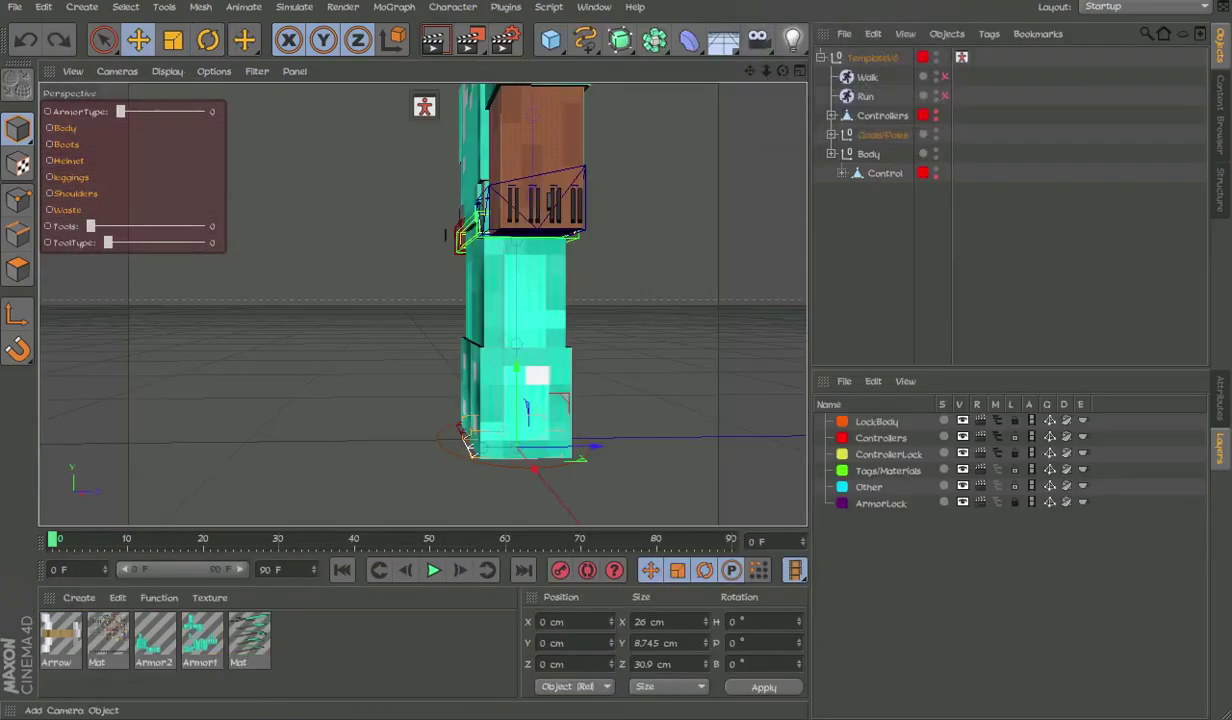
- Move the near foot controller to about Y 19 cm and Z -35 cm, and render the view to check the knee bend
{"action": "left_click_drag", "start_coordinate": [635, 330], "coordinate": [576, 378], "text": "alt"}
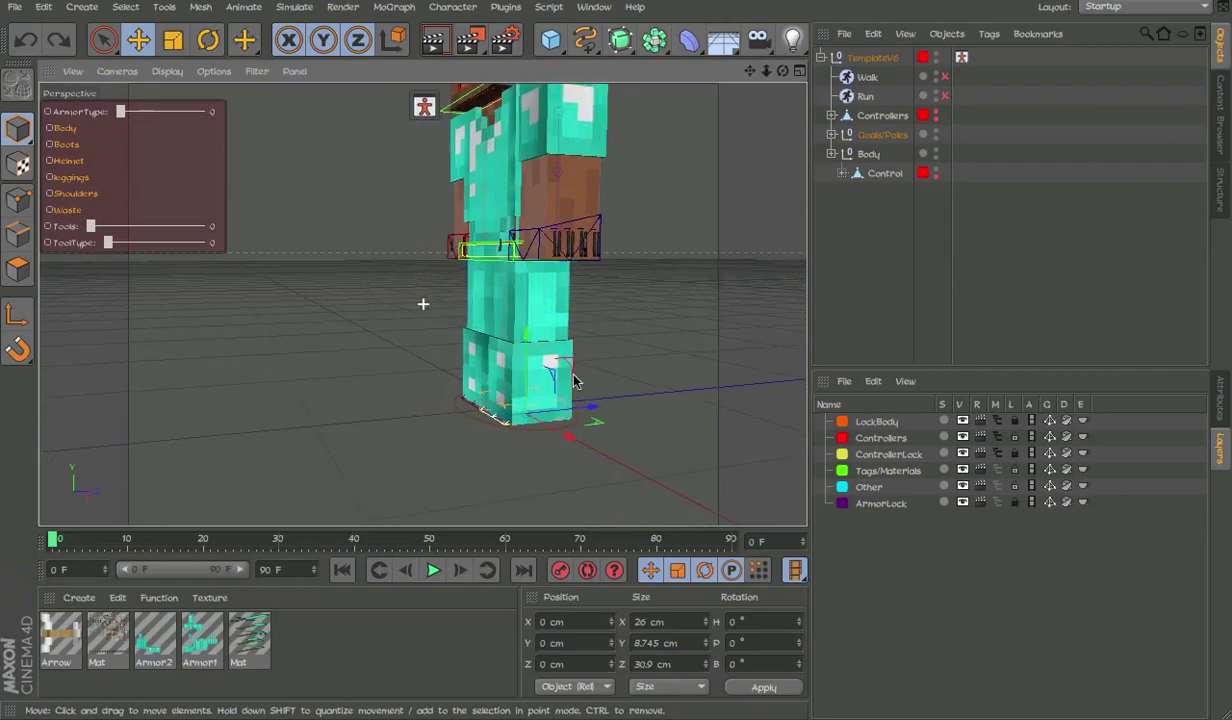
{"action": "middle_click_drag", "start_coordinate": [576, 378], "coordinate": [580, 392], "text": "alt"}
{"action": "left_click_drag", "start_coordinate": [580, 397], "coordinate": [502, 358], "text": "alt"}
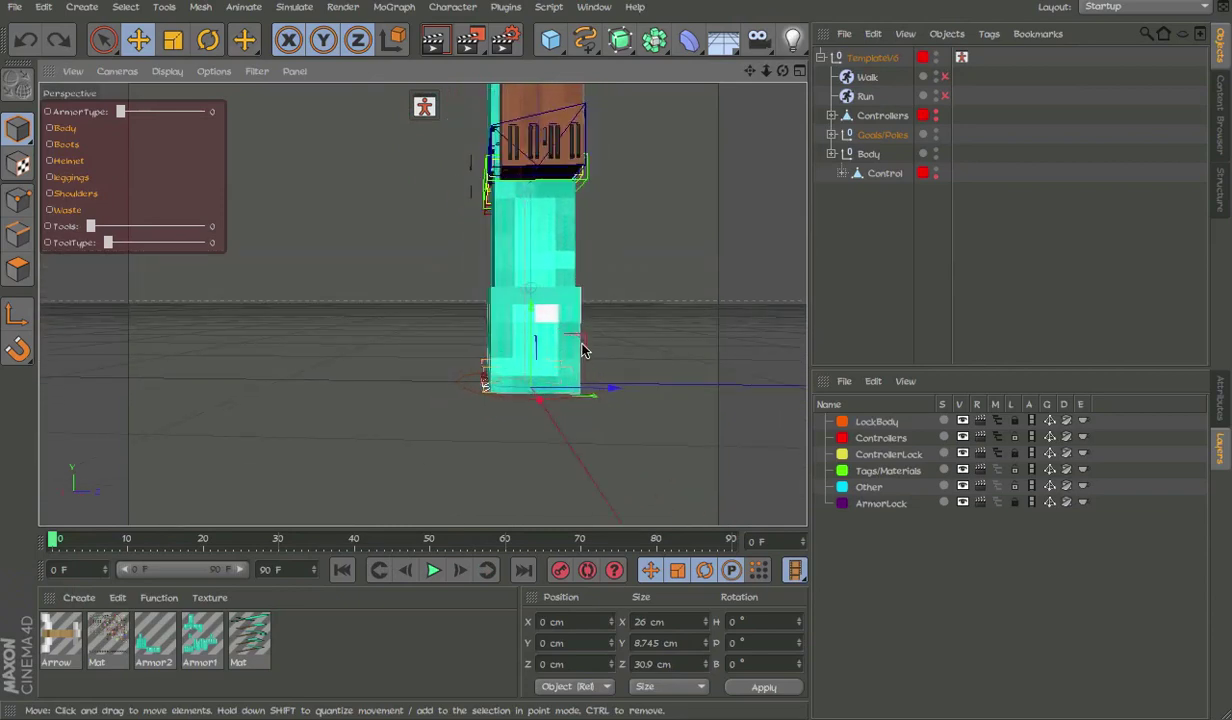
{"action": "left_click_drag", "start_coordinate": [583, 350], "coordinate": [603, 218]}
{"action": "key", "text": "ctrl+r"}
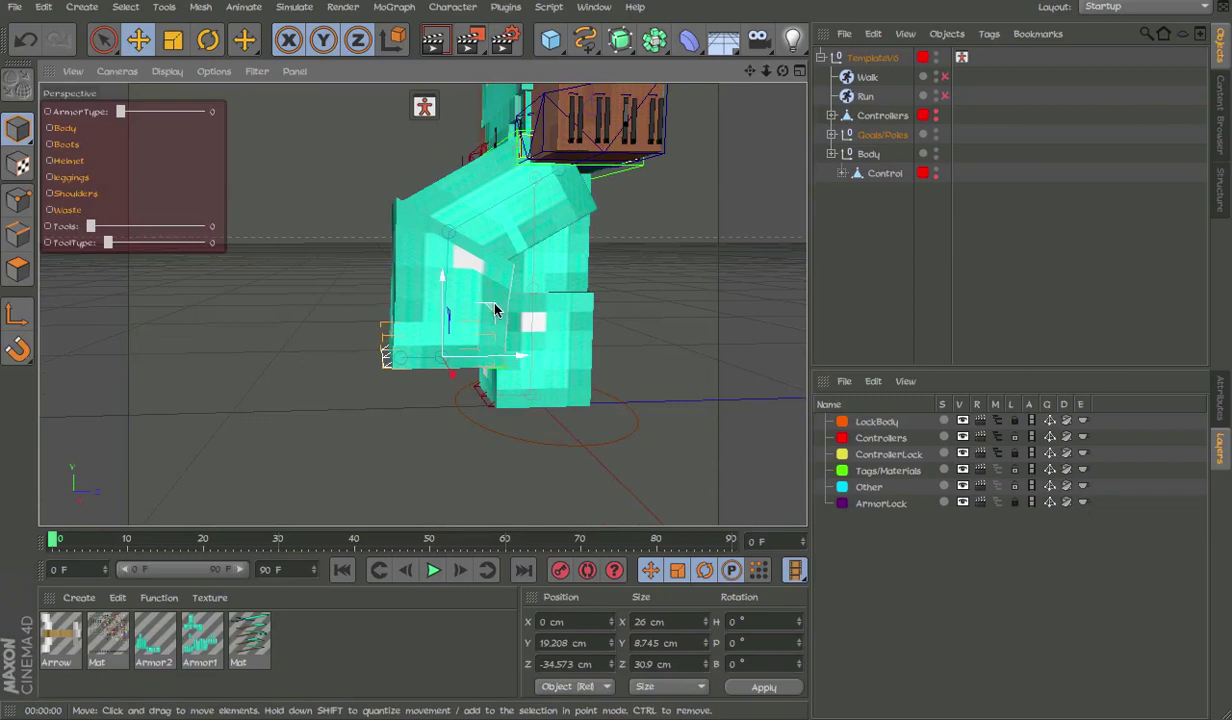
- Try the foot controller at about Y 20 cm and Z -39 cm, render the view, and undo the controller's moves
{"action": "left_click_drag", "start_coordinate": [495, 304], "coordinate": [393, 290]}
{"action": "key", "text": "ctrl+r"}
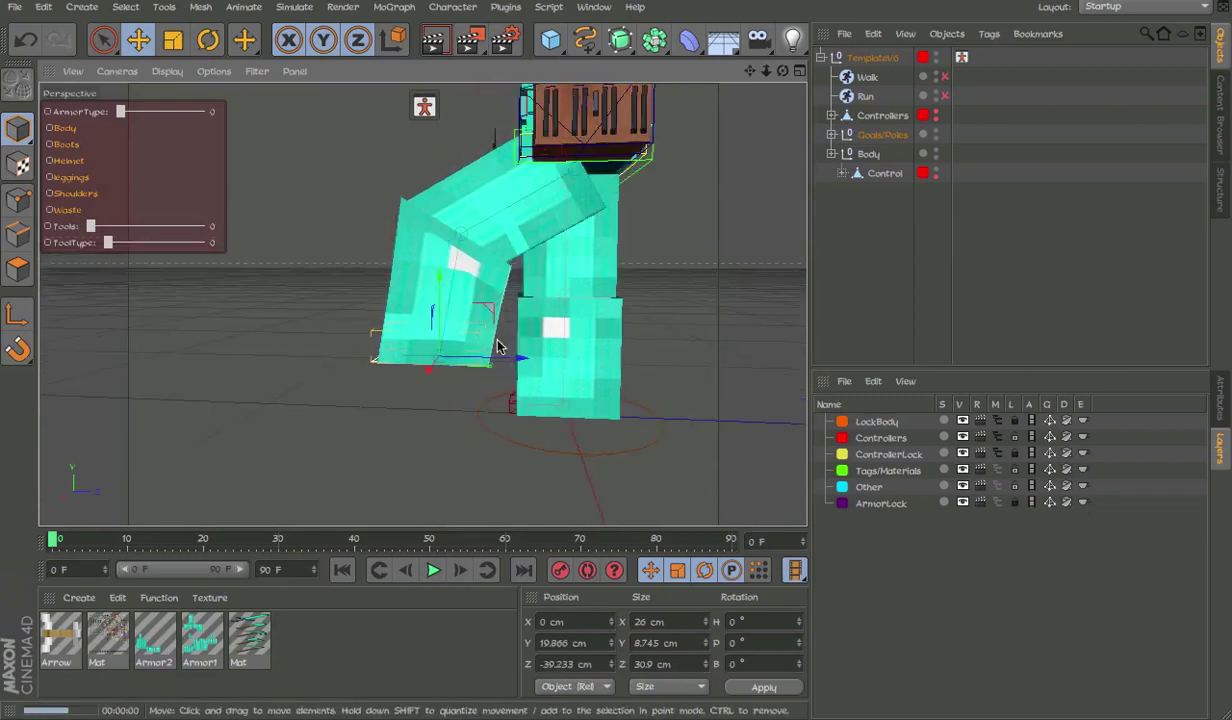
{"action": "left_click_drag", "start_coordinate": [498, 341], "coordinate": [546, 281], "text": "alt"}
{"action": "key", "text": "ctrl+z"}
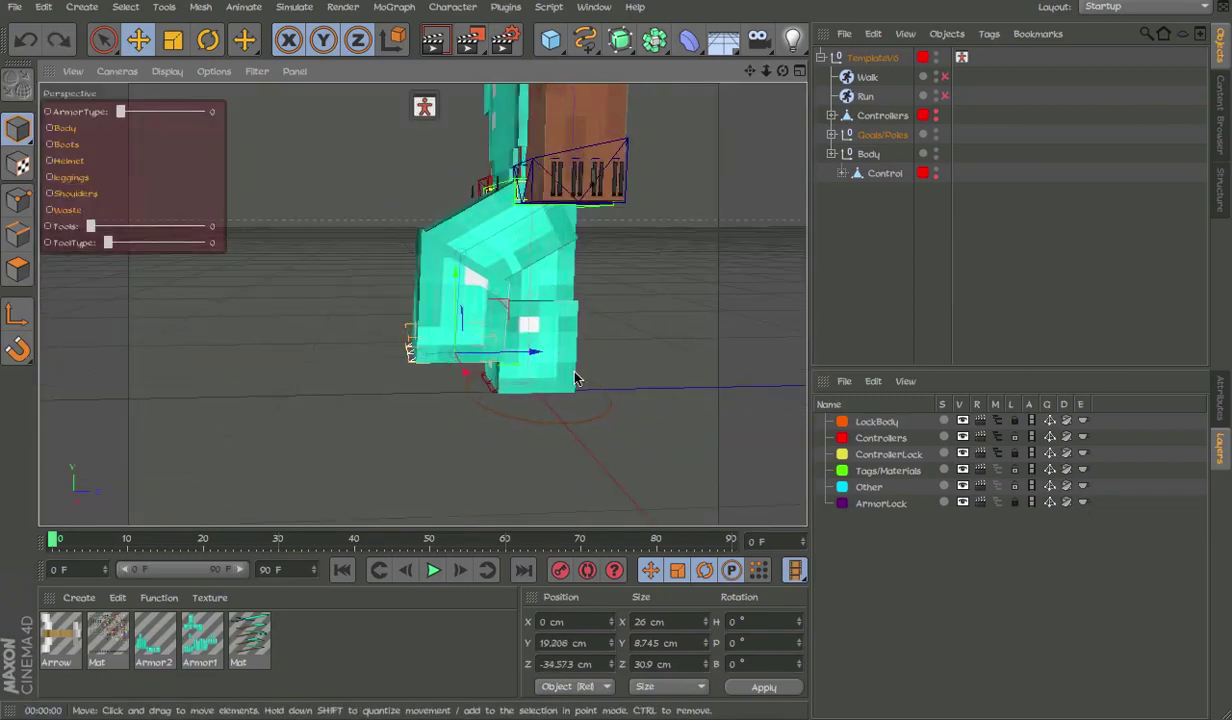
{"action": "key", "text": "ctrl+z"}
- Try the foot controller at about Y 25 cm and Z -32 cm, render the view, undo the move and deselect the controller
{"action": "left_click_drag", "start_coordinate": [590, 352], "coordinate": [512, 299]}
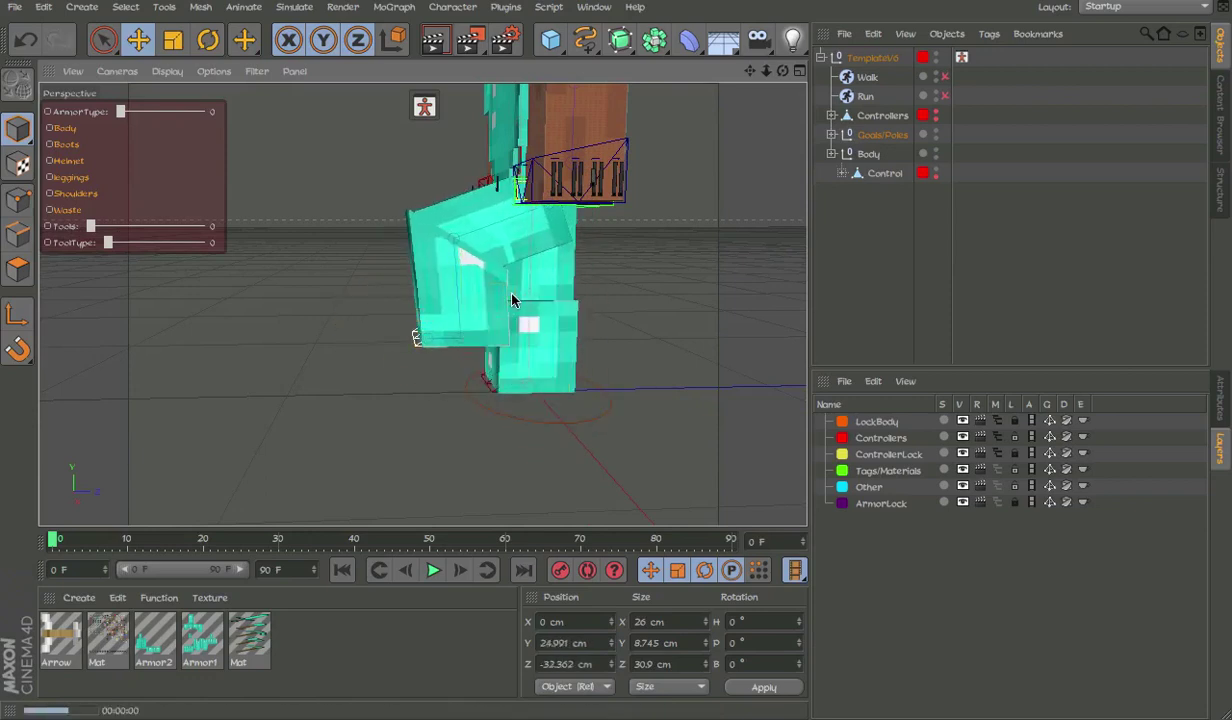
{"action": "key", "text": "ctrl+r"}
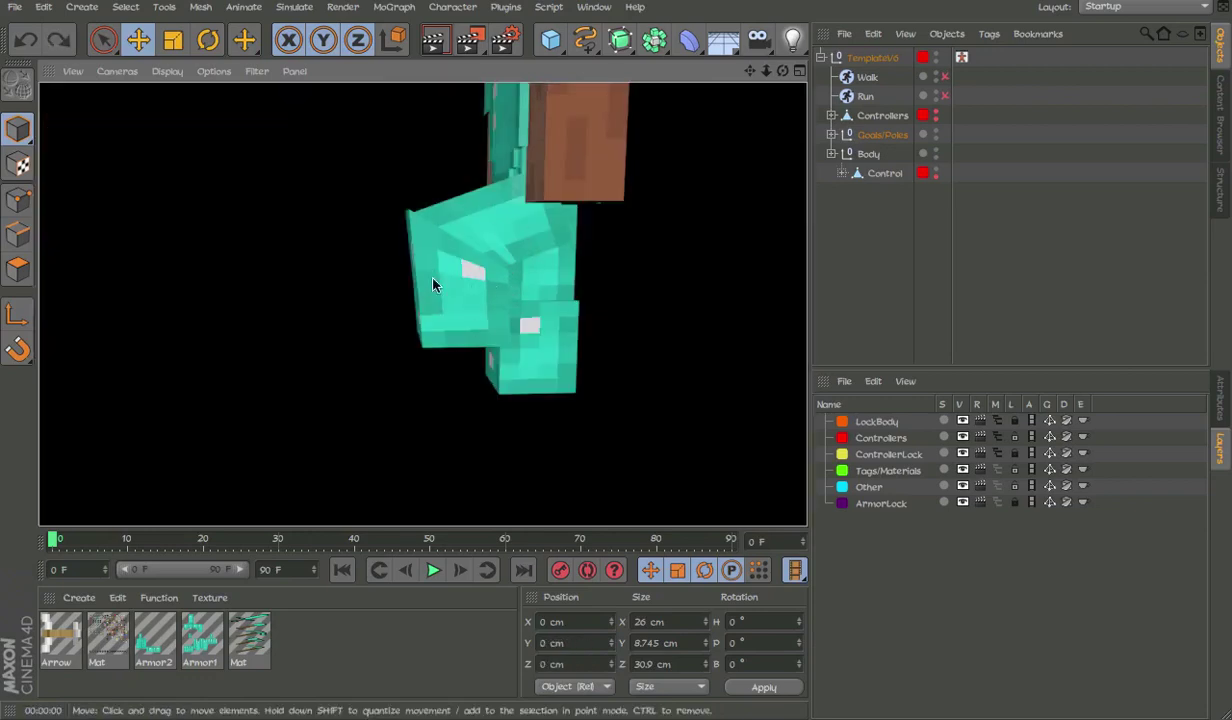
{"action": "key", "text": "ctrl+z"}
{"action": "left_click", "coordinate": [630, 290]}
{"action": "middle_click_drag", "start_coordinate": [616, 229], "coordinate": [627, 314], "text": "alt"}
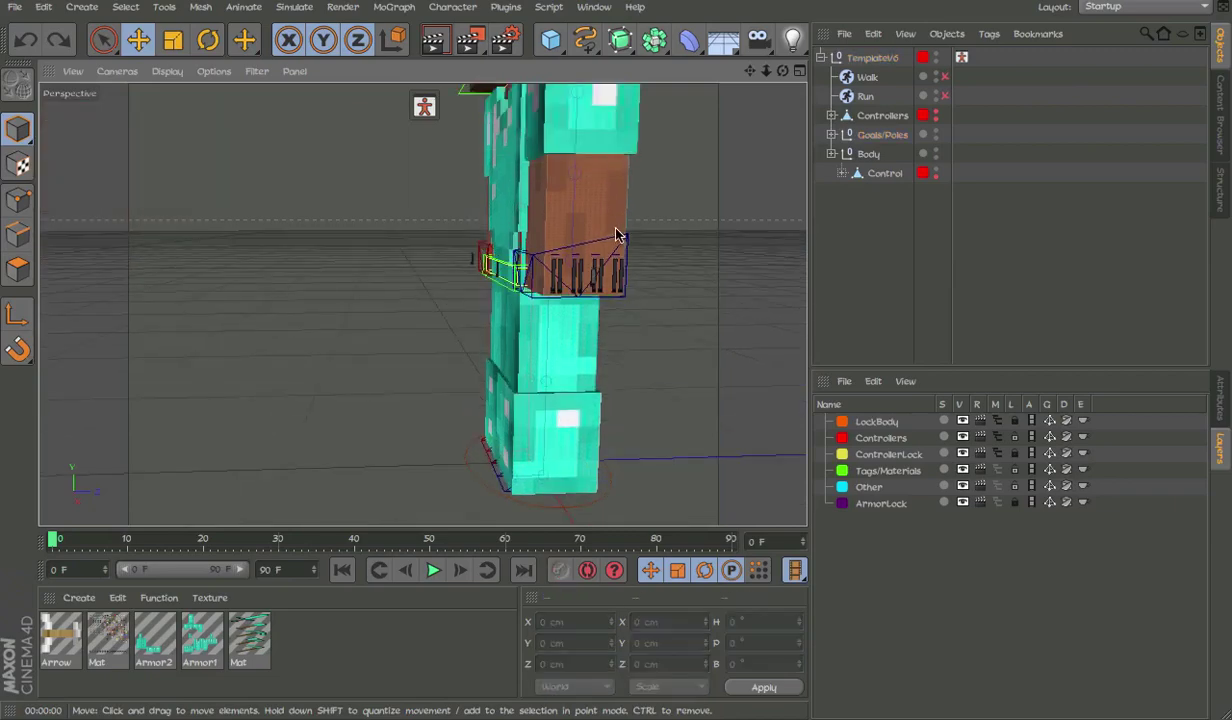
- Try raising the near hand controller to test the arm's bend, and undo the move
{"action": "left_click", "coordinate": [627, 240]}
{"action": "middle_click_drag", "start_coordinate": [629, 241], "coordinate": [592, 313], "text": "alt"}
{"action": "left_click_drag", "start_coordinate": [564, 324], "coordinate": [542, 253]}
{"action": "key", "text": "ctrl+z"}
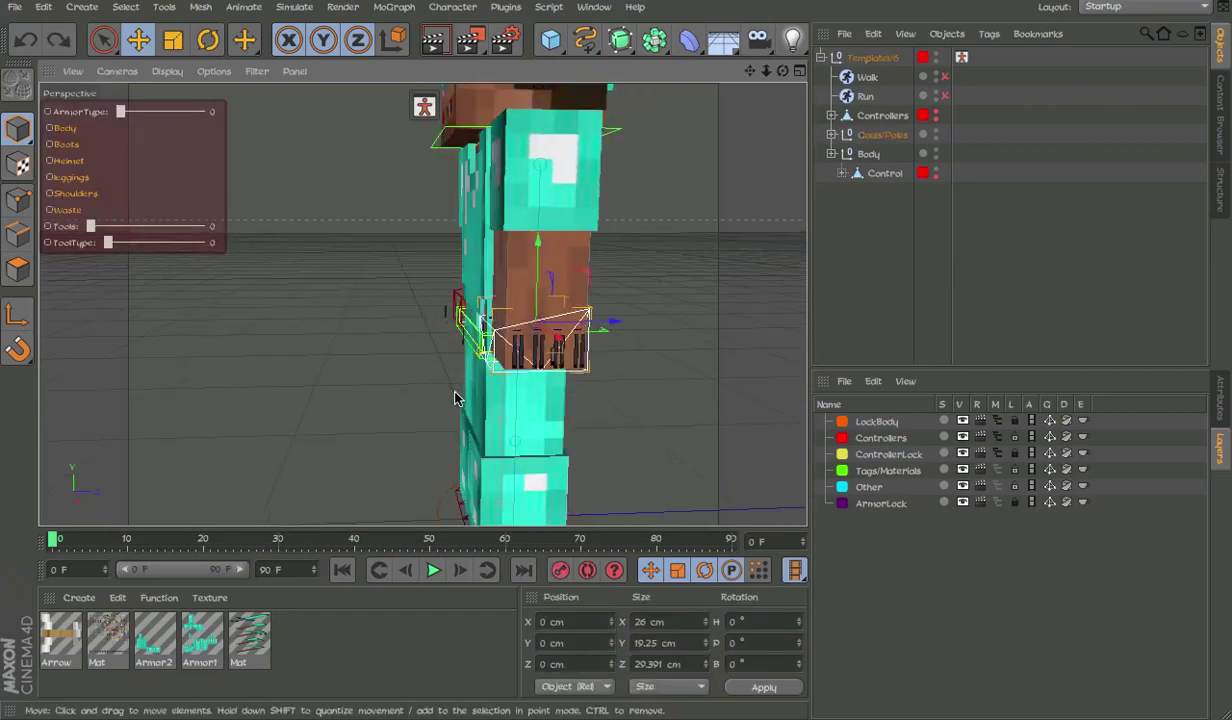
- Try rotating the character's waist controller to a heading of 18.4° and undo the rotation
{"action": "left_click_drag", "start_coordinate": [455, 399], "coordinate": [751, 250], "text": "alt"}
{"action": "left_click", "coordinate": [475, 333]}
{"action": "key", "text": "r"}
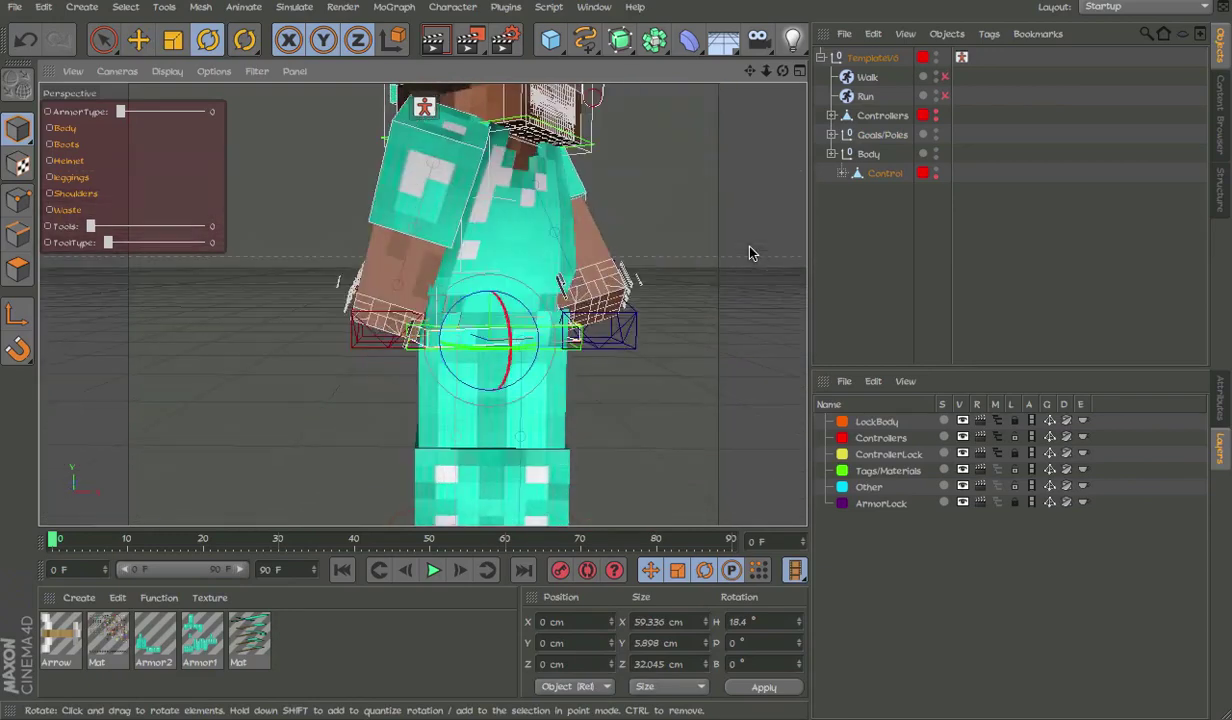
{"action": "middle_click_drag", "start_coordinate": [616, 180], "coordinate": [531, 333], "text": "alt"}
{"action": "left_click_drag", "start_coordinate": [531, 333], "coordinate": [572, 327], "text": "alt"}
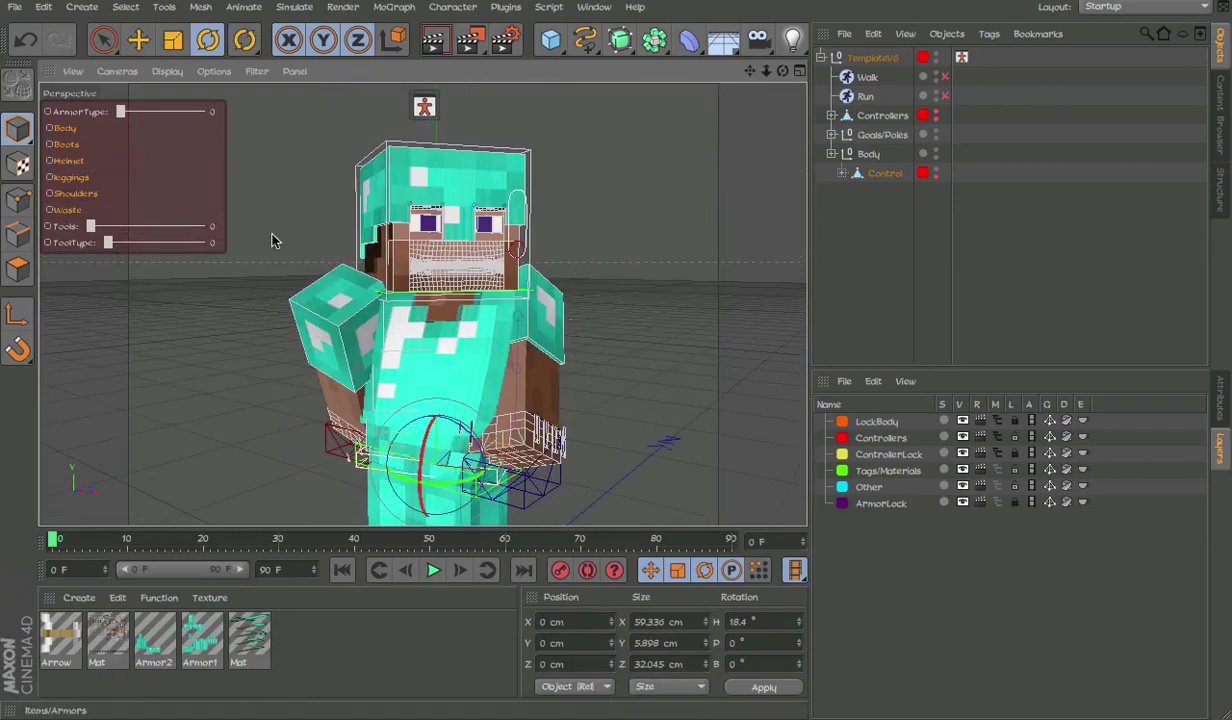
{"action": "key", "text": "ctrl+z"}
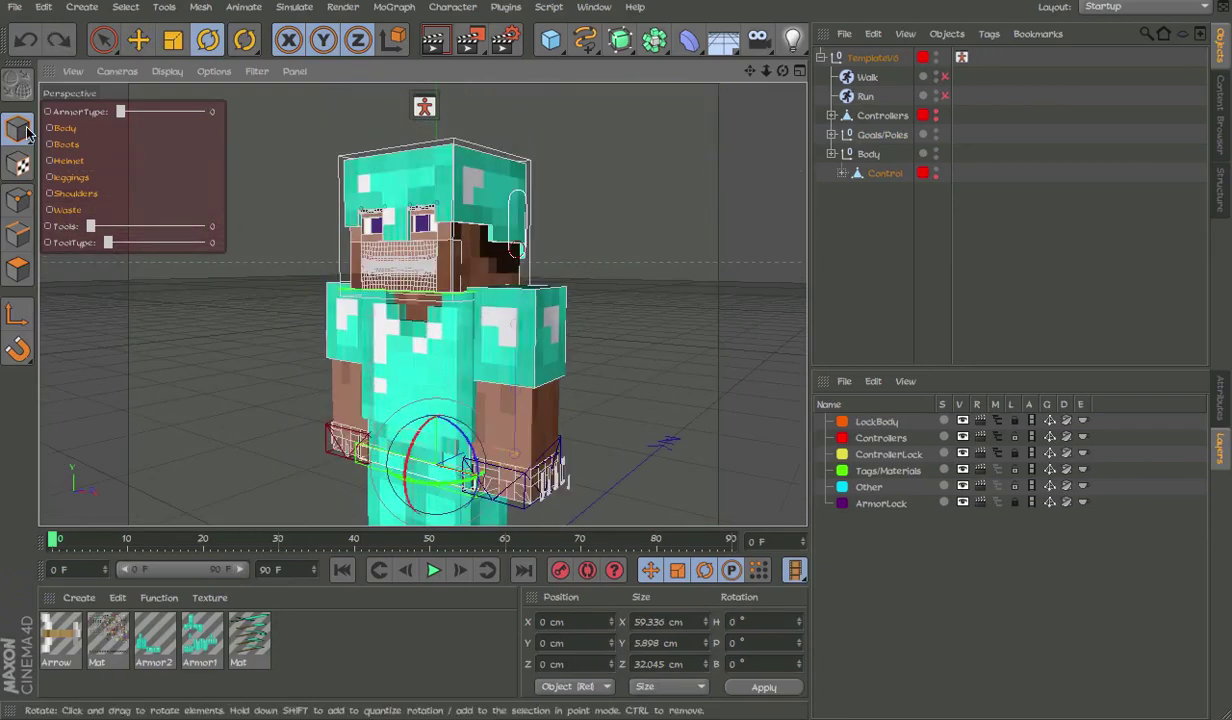
- Toggle the body armor off and on, and hide the boots and leggings
{"action": "middle_click_drag", "start_coordinate": [294, 278], "coordinate": [338, 241], "text": "alt"}
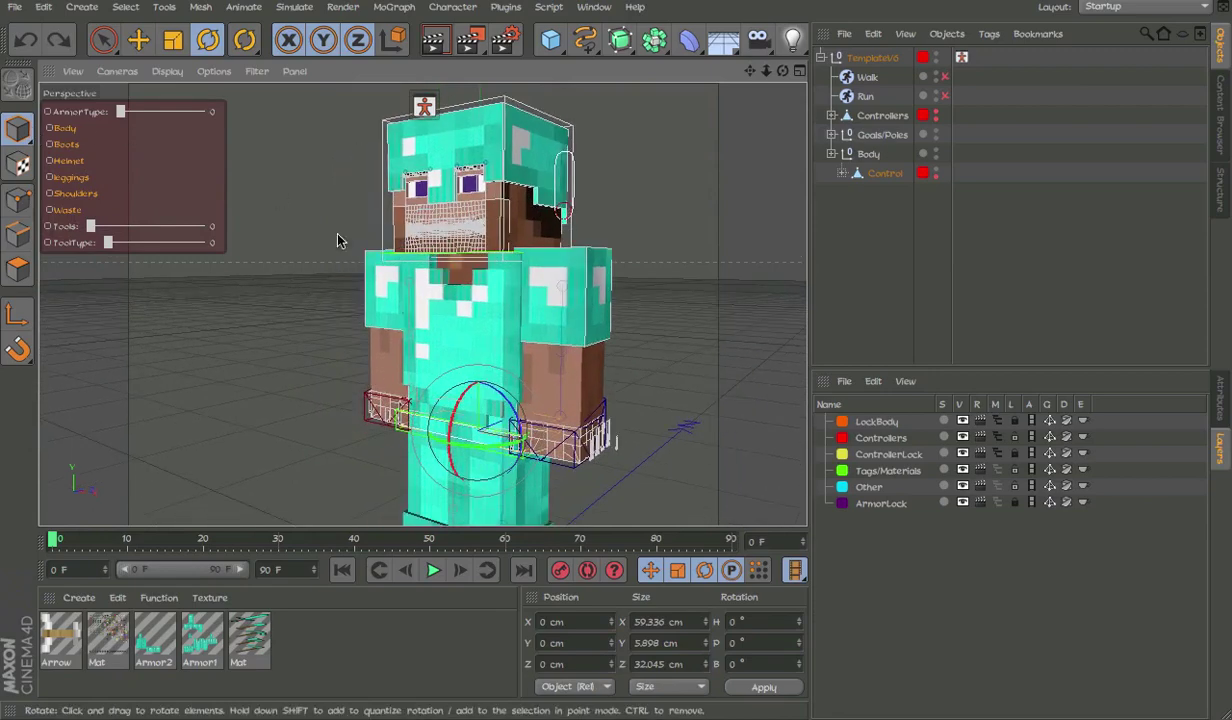
{"action": "left_click", "coordinate": [73, 130]}
{"action": "left_click", "coordinate": [66, 130]}
{"action": "left_click", "coordinate": [78, 175]}
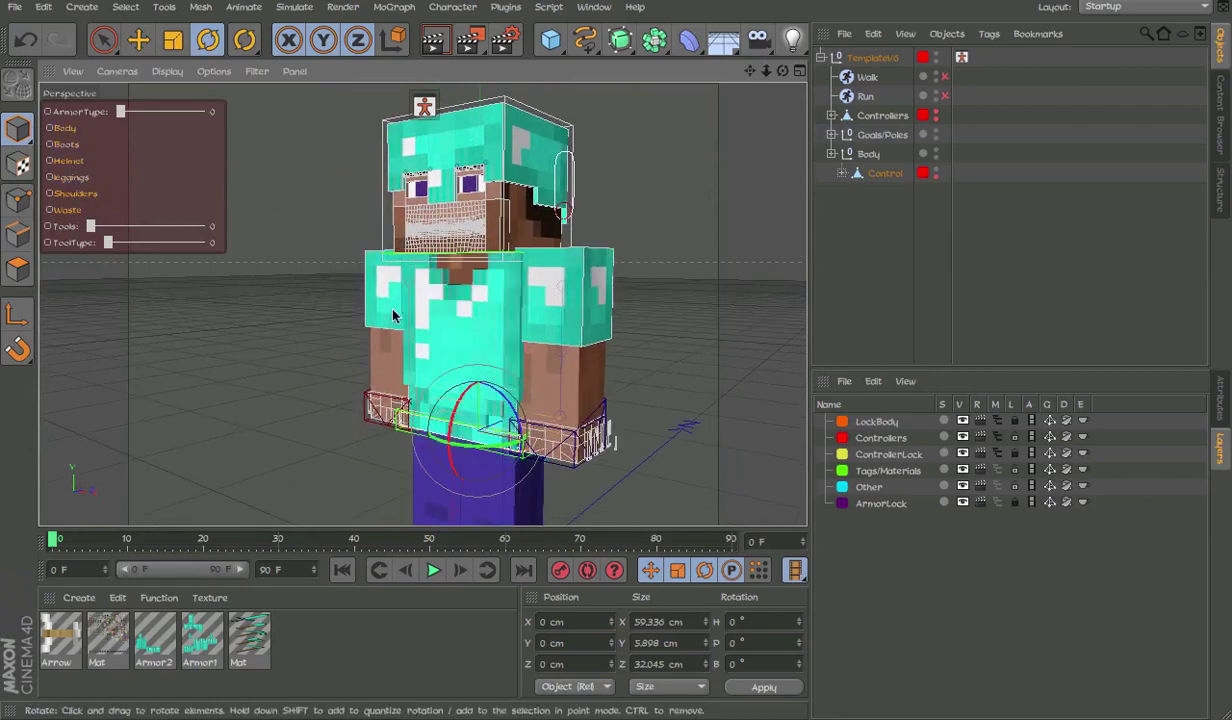
- Select the controller of the character's near hand
{"action": "middle_click_drag", "start_coordinate": [393, 309], "coordinate": [394, 141], "text": "alt"}
{"action": "left_click", "coordinate": [599, 210]}
{"action": "left_click", "coordinate": [606, 235]}
{"action": "left_click", "coordinate": [607, 236]}
{"action": "middle_click_drag", "start_coordinate": [614, 179], "coordinate": [617, 247], "text": "alt"}
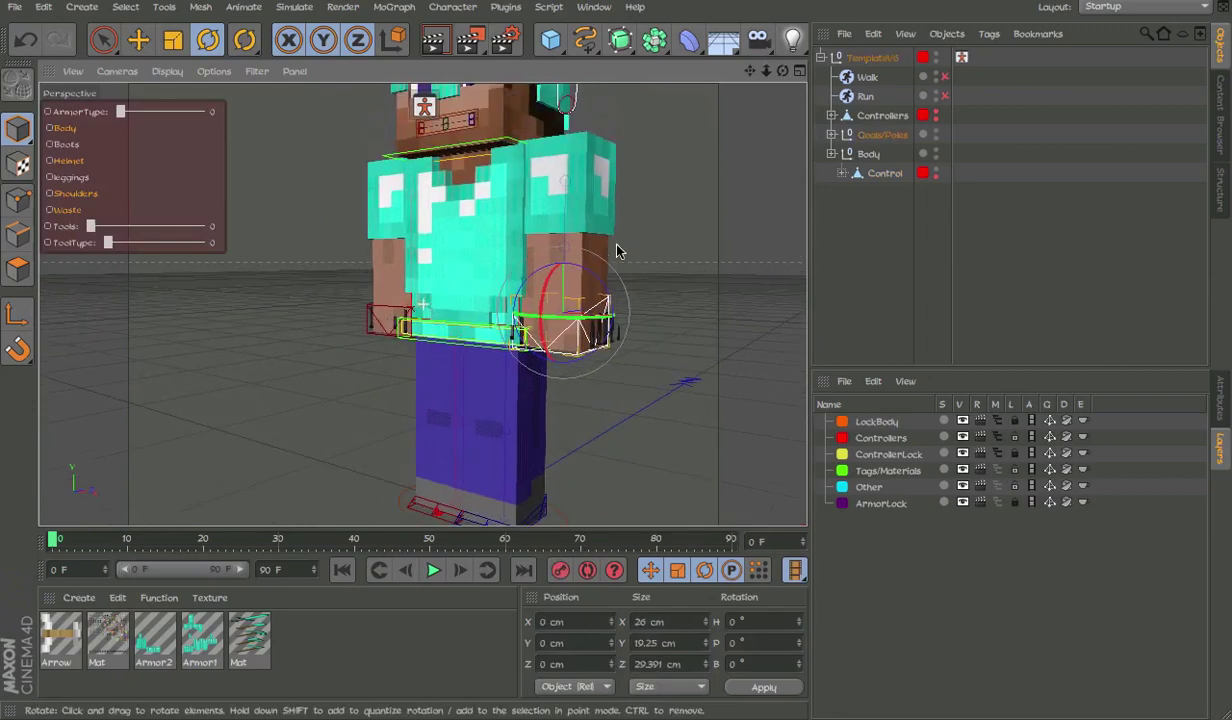
- Show the leggings again, hide the shoulder, waist, helmet and body armor, and set the armor type to 1
{"action": "left_click", "coordinate": [80, 179]}
{"action": "left_click", "coordinate": [78, 196]}
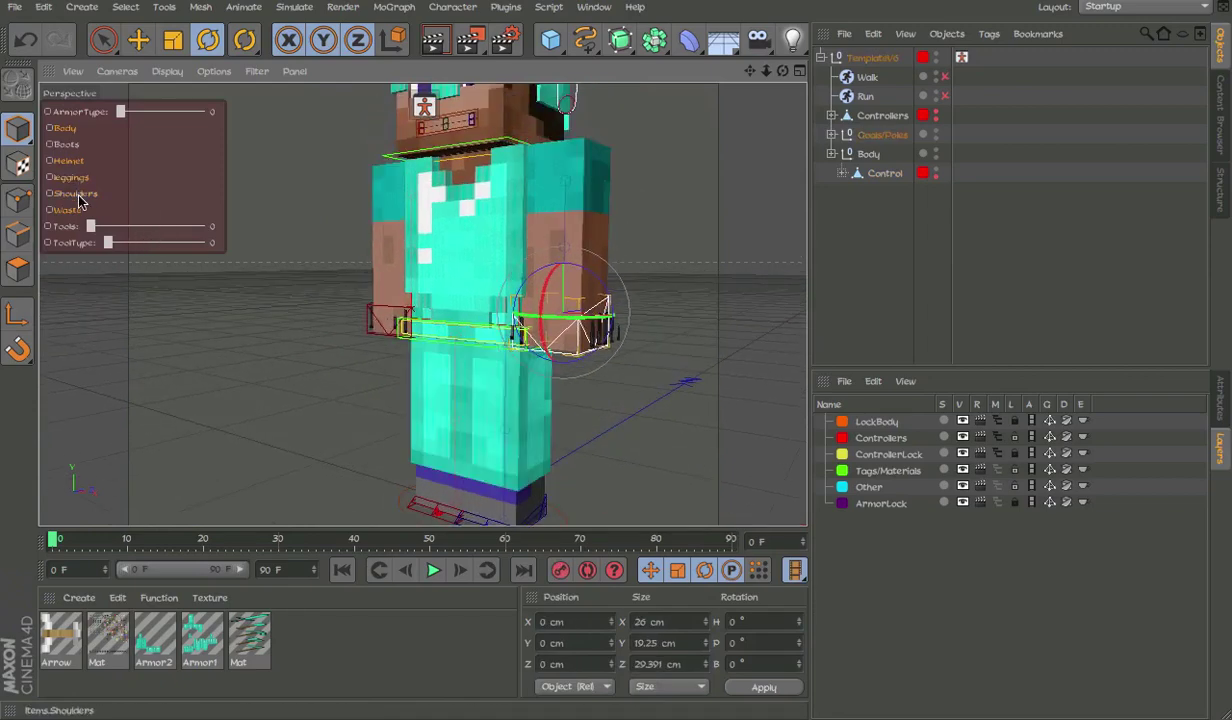
{"action": "left_click", "coordinate": [70, 211]}
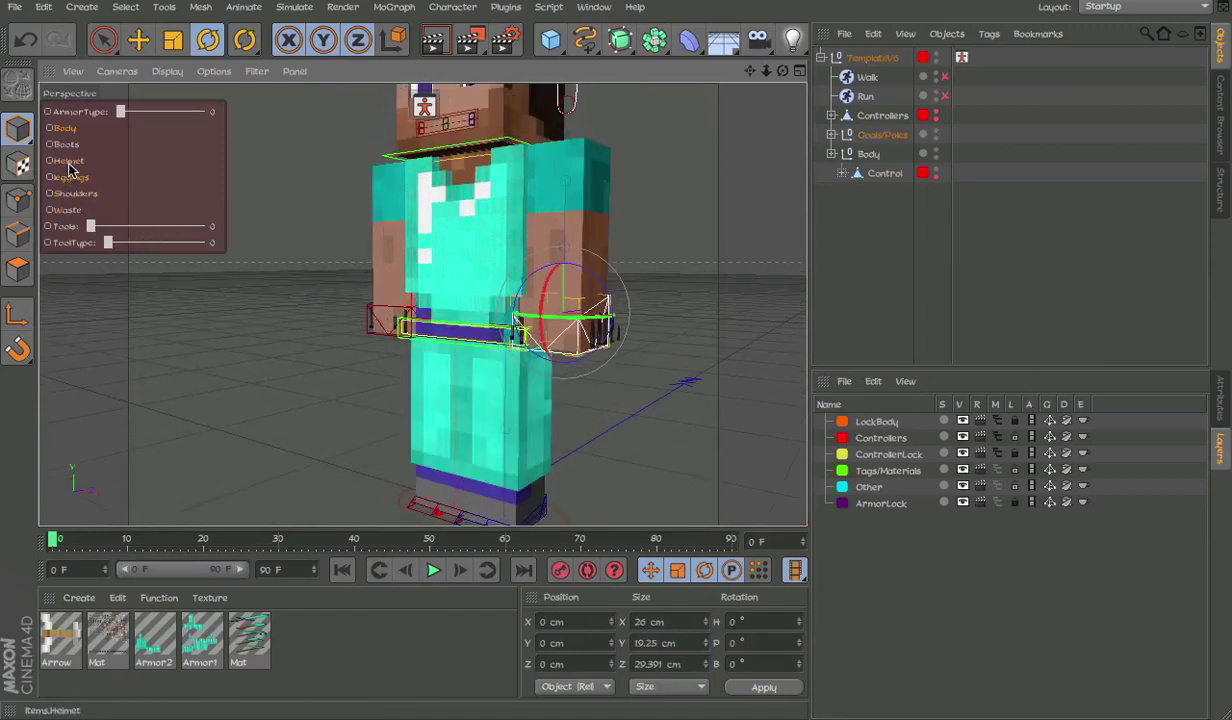
{"action": "left_click", "coordinate": [66, 129]}
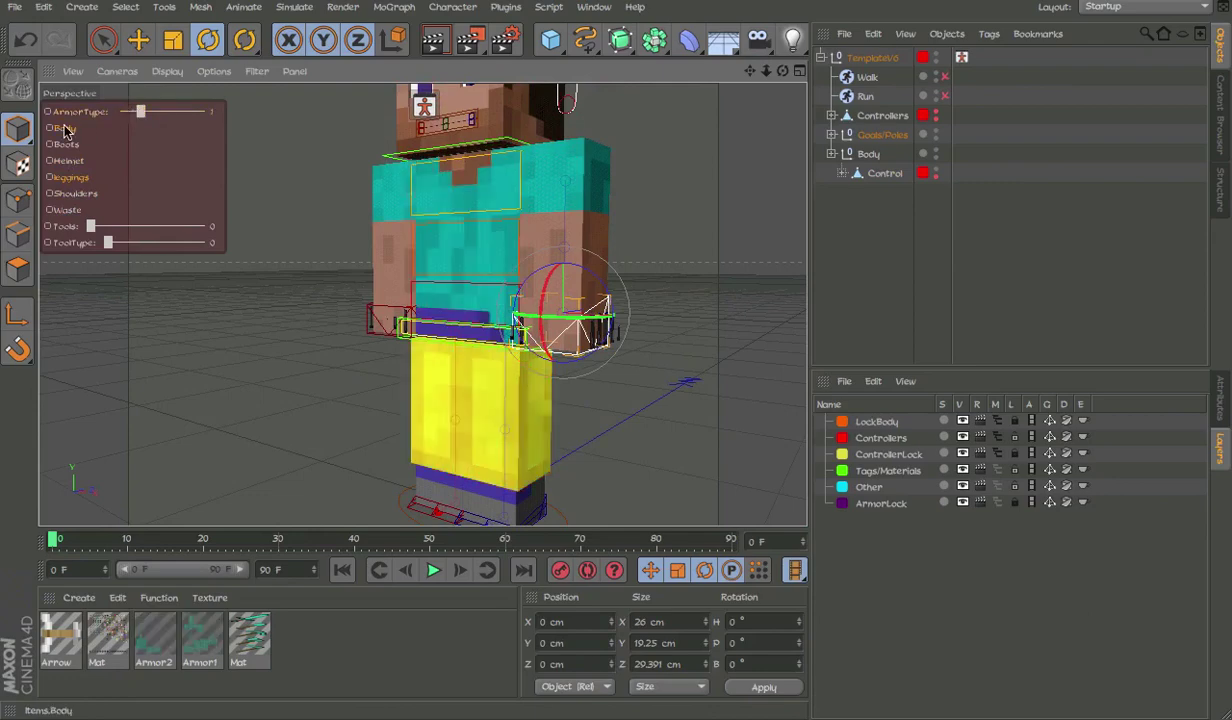
- Show the boots, body, helmet, shoulder and waist armor again, and set Tools to 1 to give the character a pickaxe
{"action": "left_click", "coordinate": [62, 143]}
{"action": "left_click", "coordinate": [62, 128]}
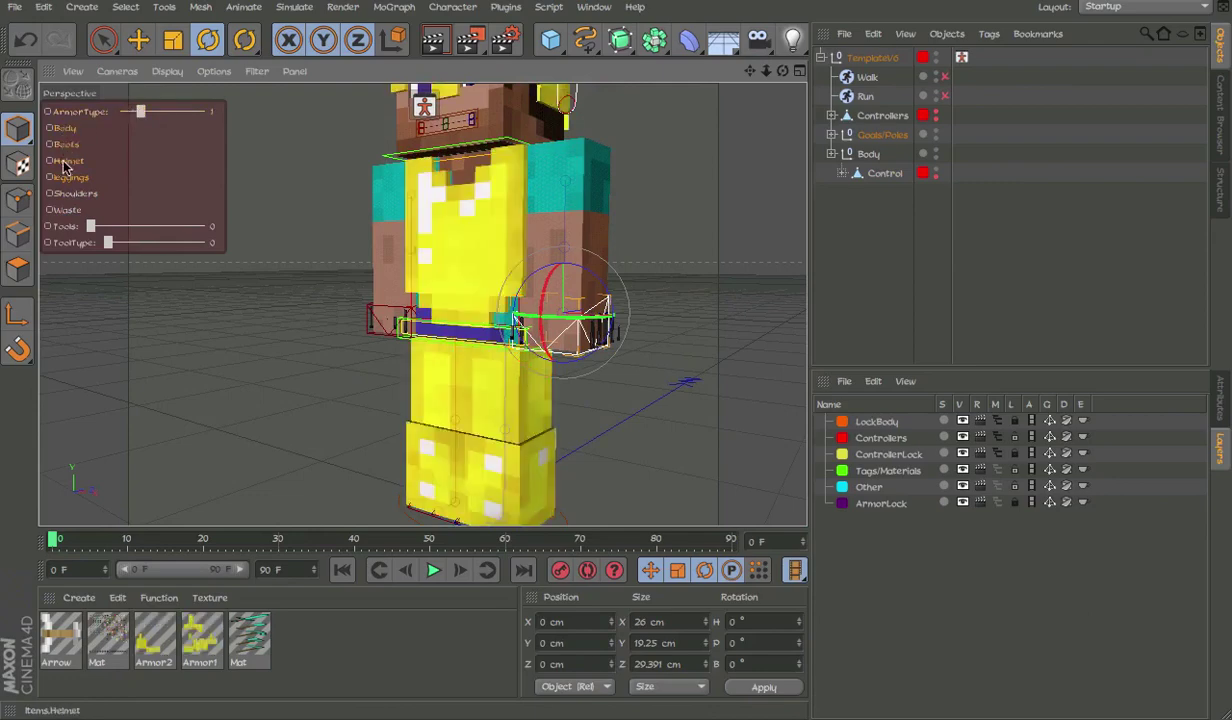
{"action": "left_click", "coordinate": [70, 190]}
{"action": "left_click", "coordinate": [70, 211]}
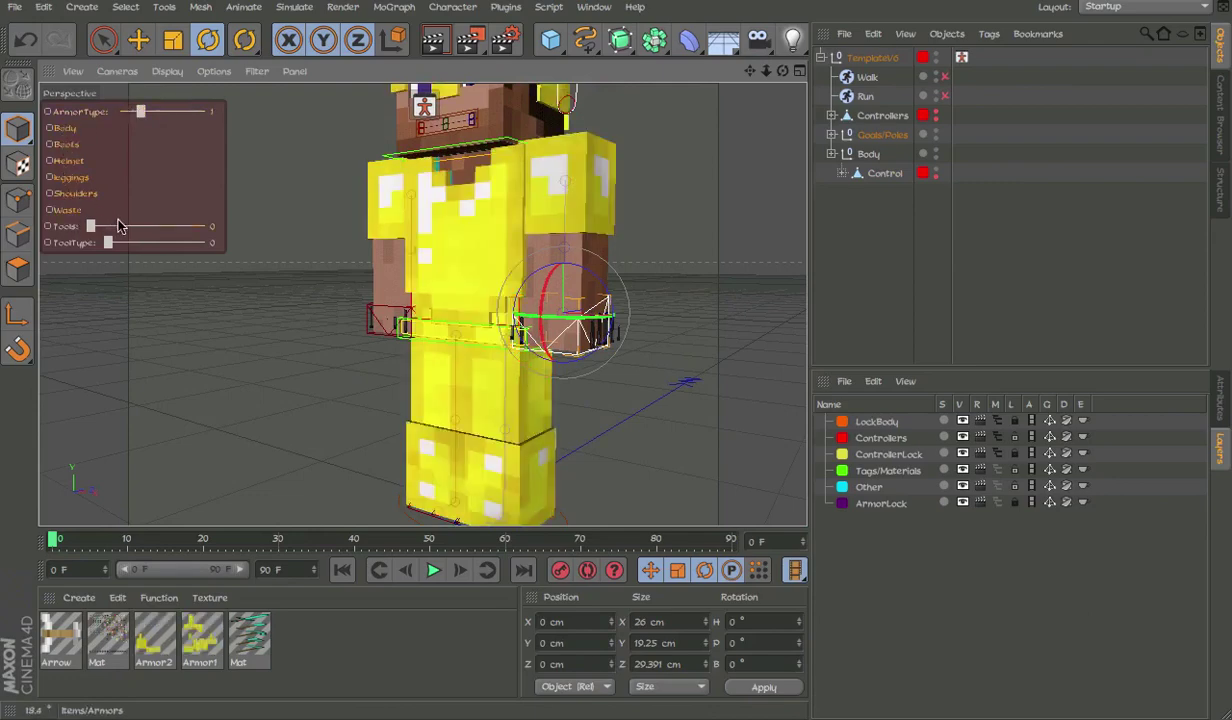
{"action": "mouse_move", "coordinate": [118, 226]}
{"action": "left_mouse_down"}
{"action": "mouse_move", "coordinate": [151, 227]}
{"action": "mouse_move", "coordinate": [177, 250]}
{"action": "mouse_move", "coordinate": [103, 225]}
{"action": "left_mouse_up"}
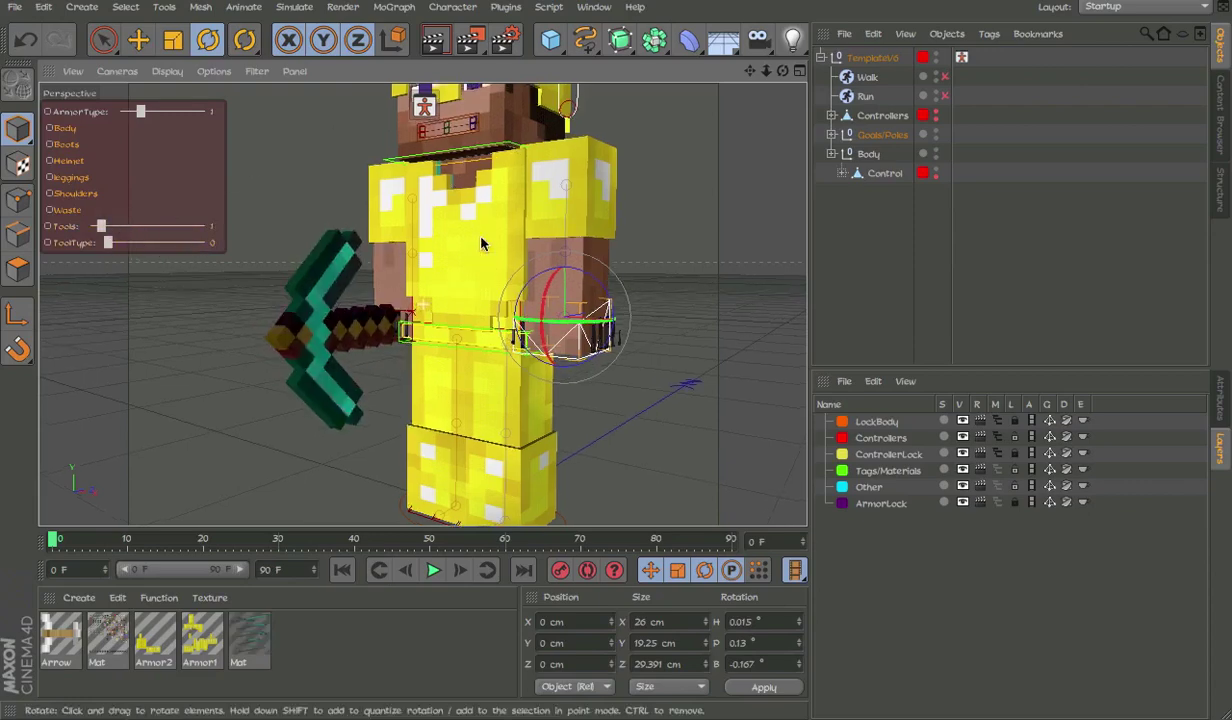
- Set the character's armor type to 2
{"action": "middle_click_drag", "start_coordinate": [482, 238], "coordinate": [617, 356], "text": "alt"}
{"action": "left_click_drag", "start_coordinate": [617, 356], "coordinate": [474, 314], "text": "alt"}
{"action": "middle_click_drag", "start_coordinate": [475, 316], "coordinate": [428, 274], "text": "alt"}
{"action": "left_click", "coordinate": [178, 102]}
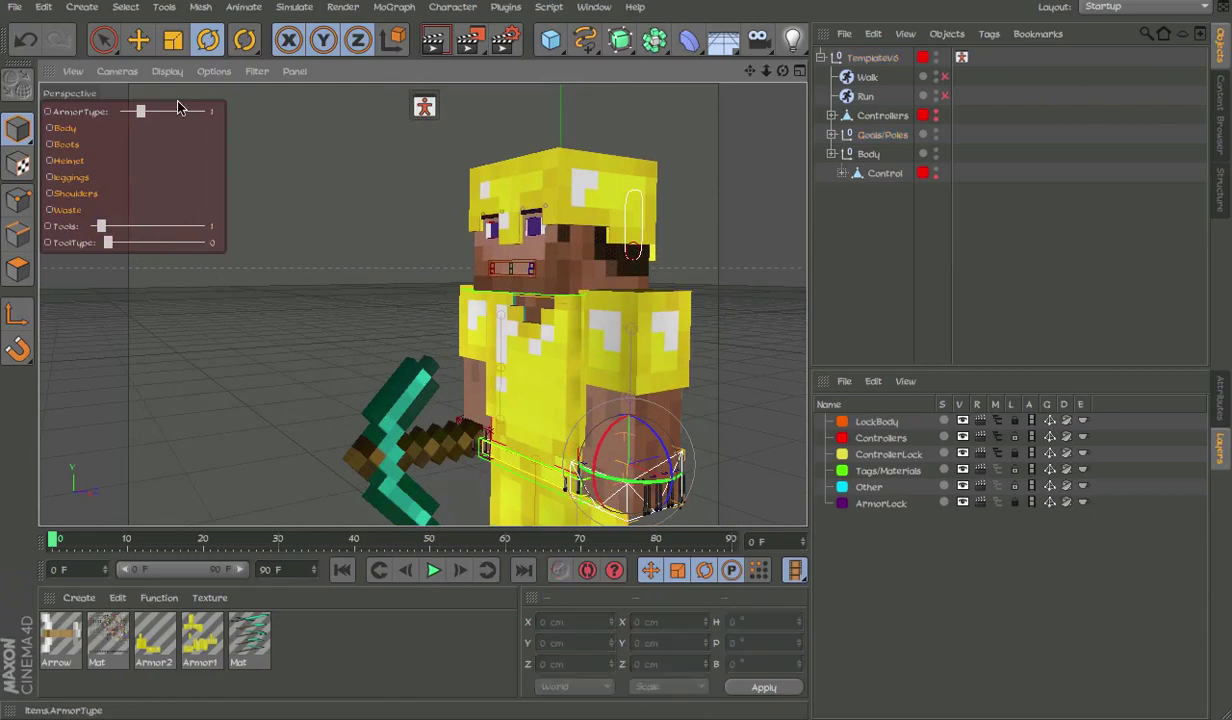
{"action": "key", "text": "ctrl+z"}
{"action": "left_click", "coordinate": [168, 113]}
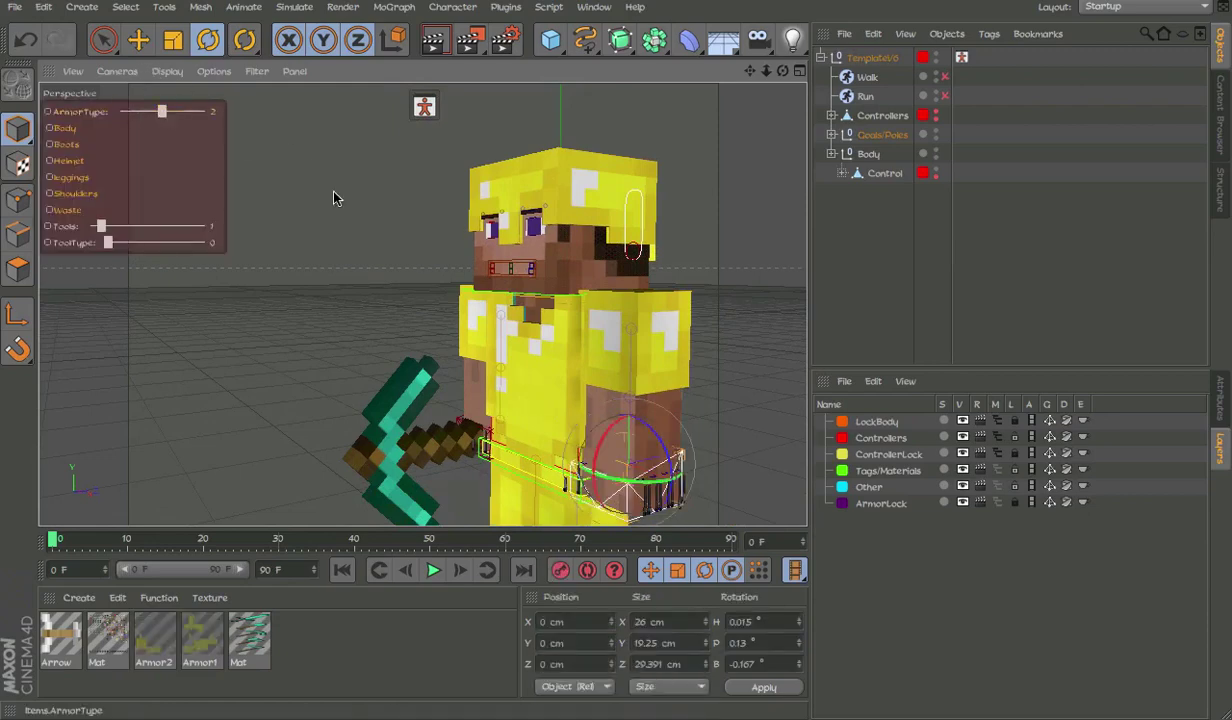
{"action": "left_click_drag", "start_coordinate": [335, 195], "coordinate": [437, 217], "text": "alt"}
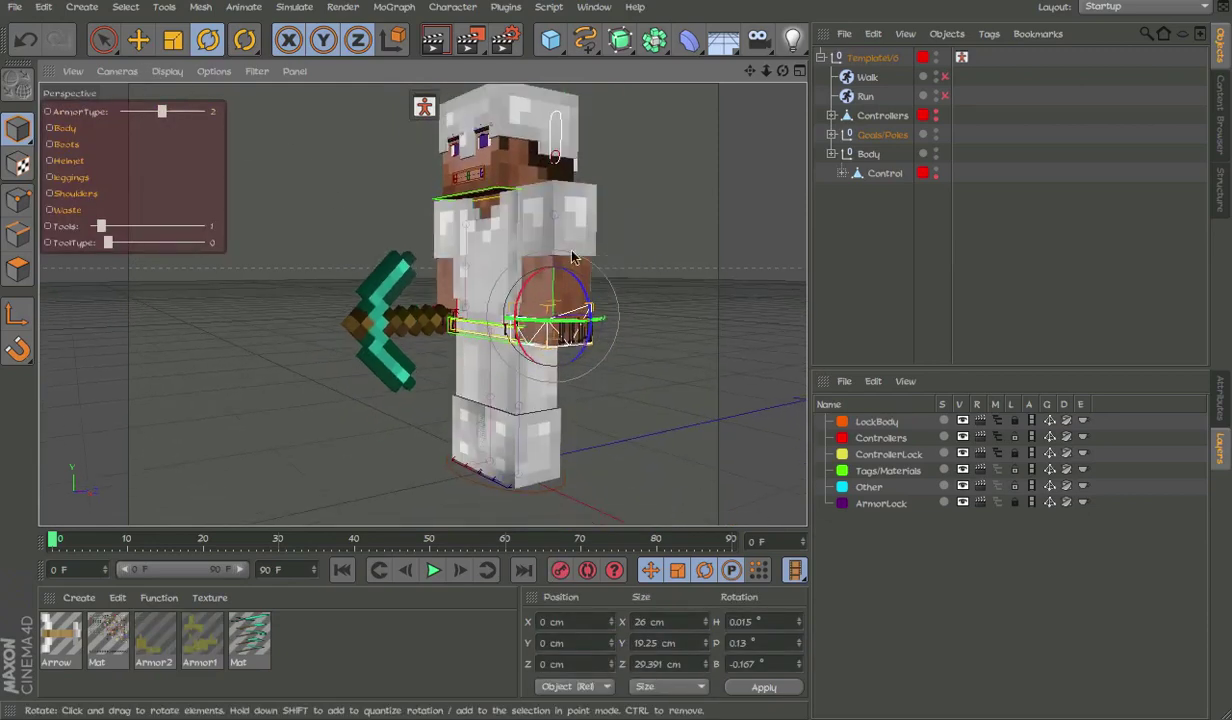
{"action": "left_click_drag", "start_coordinate": [552, 243], "coordinate": [617, 311], "text": "alt"}
{"action": "middle_click_drag", "start_coordinate": [617, 311], "coordinate": [612, 363], "text": "alt"}
{"action": "left_click", "coordinate": [758, 0]}
{"action": "left_click", "coordinate": [790, 6]}
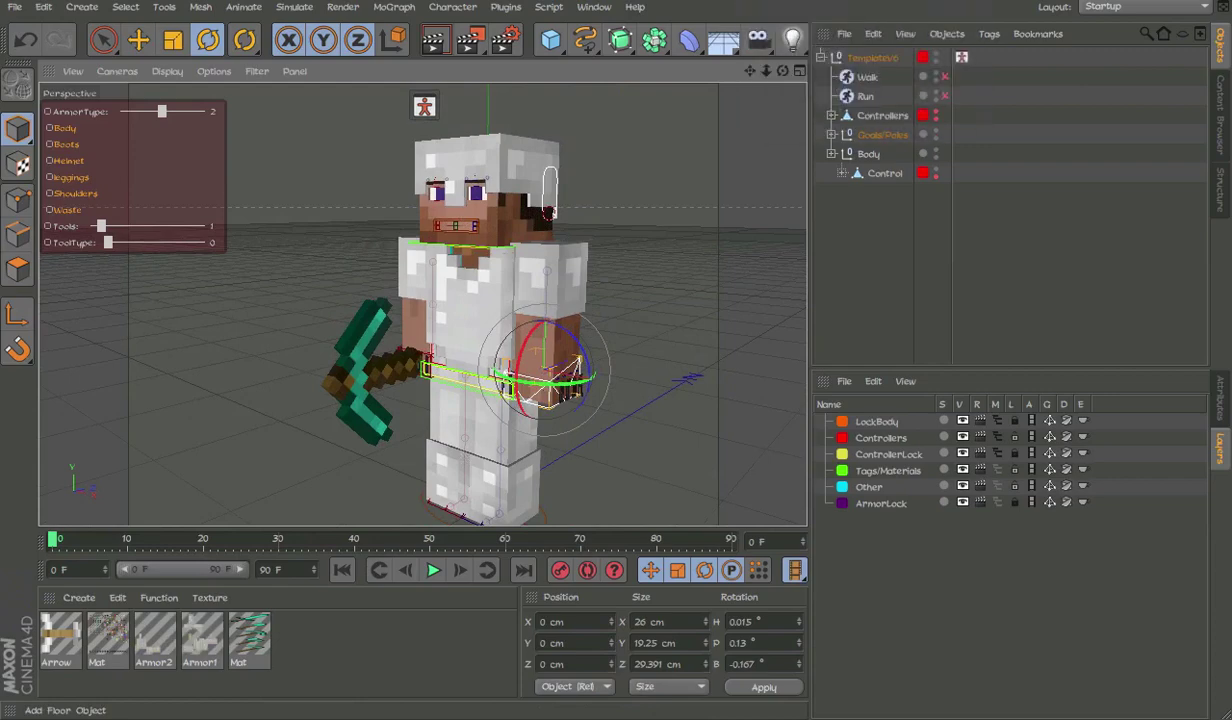